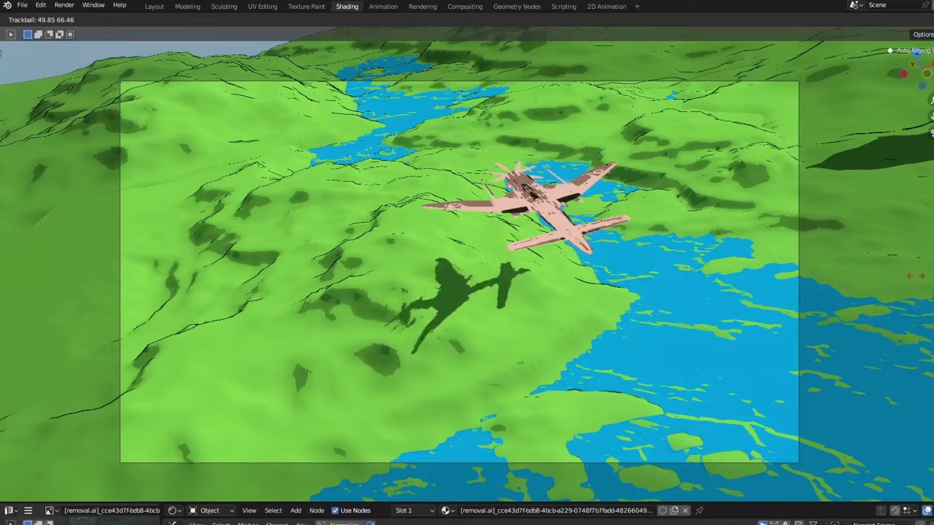
key(Return)
key(s)
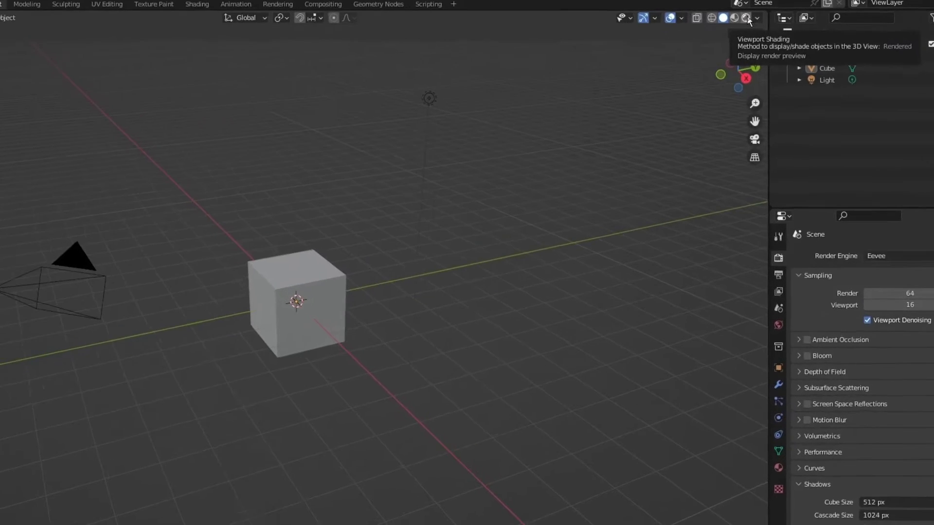
- Switch the viewport to Rendered shading and add a plane scaled up into a large floor around the cube
click(737, 17)
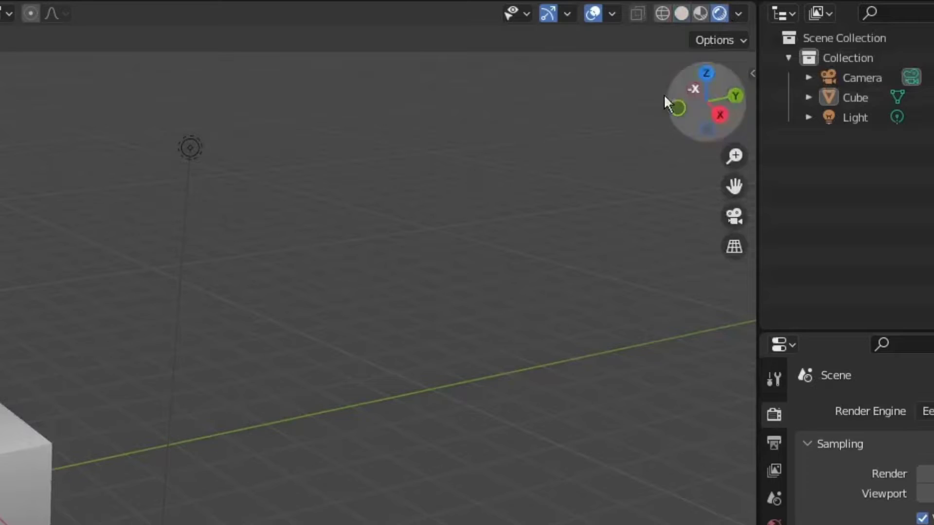
key(shift+a)
mouse_move(255, 226)
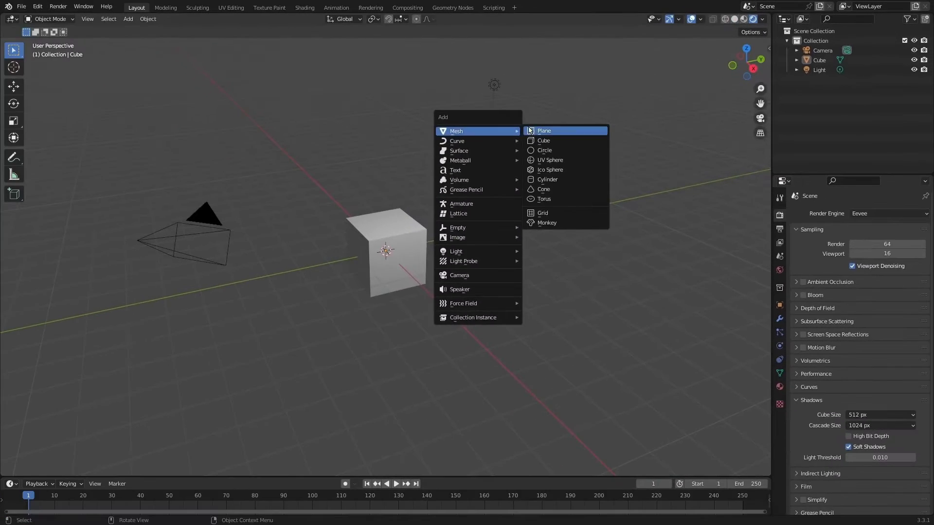
click(302, 223)
key(s)
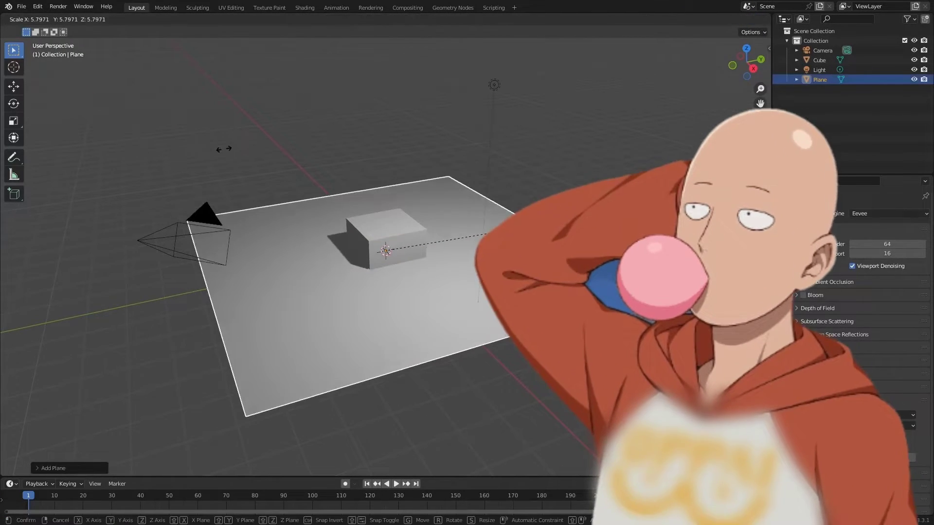
click(273, 144)
- Set the Eevee shadows' Cube Size and Cascade Size to 4096 px and turn off Soft Shadows
key(KP_0)
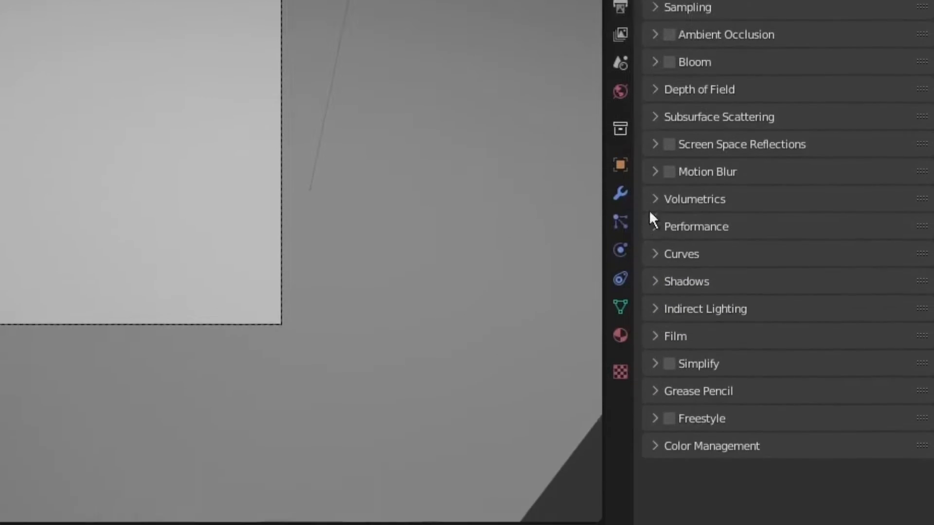
click(656, 206)
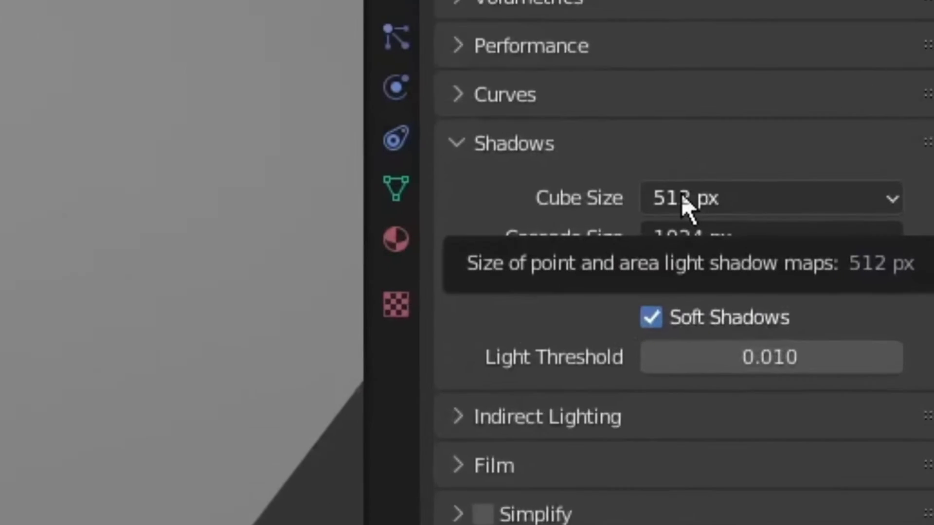
click(682, 200)
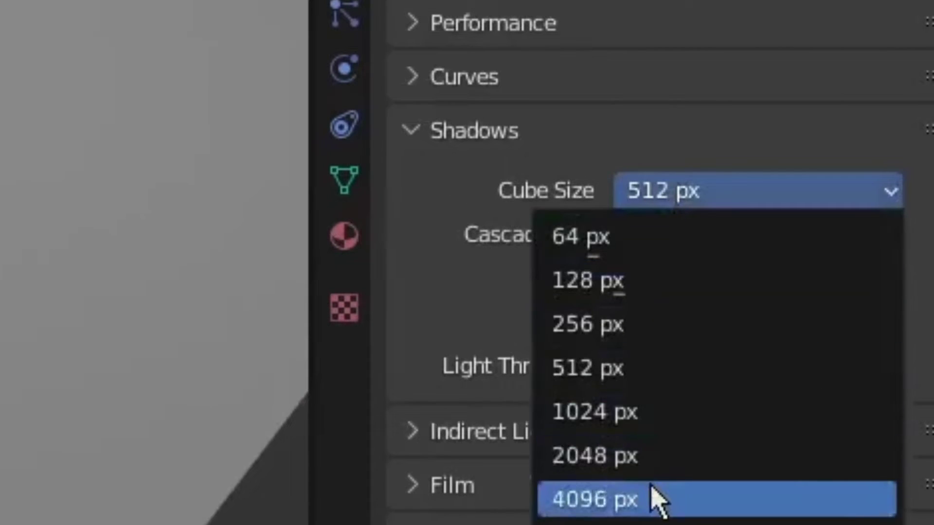
click(682, 479)
click(700, 235)
click(671, 523)
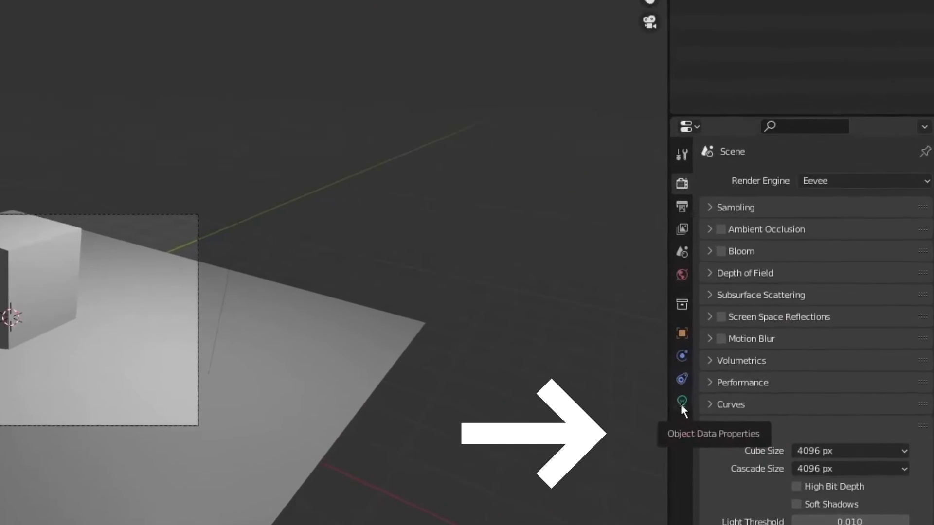
- Change the scene light from Point to Sun and set its strength to 2
click(743, 370)
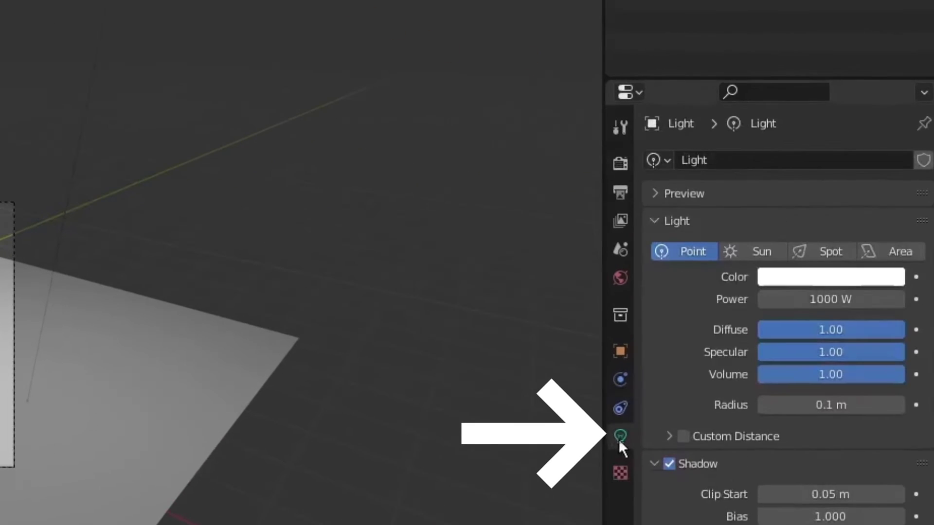
click(755, 247)
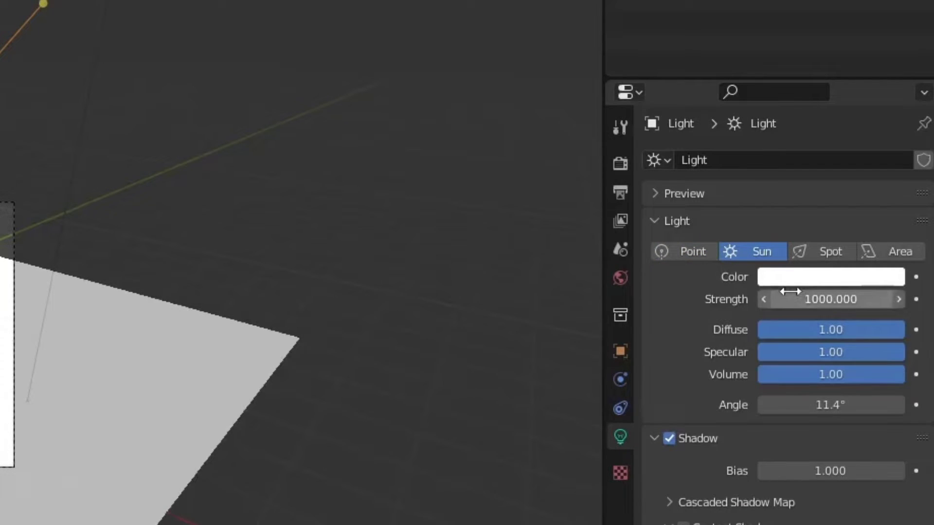
key(Return)
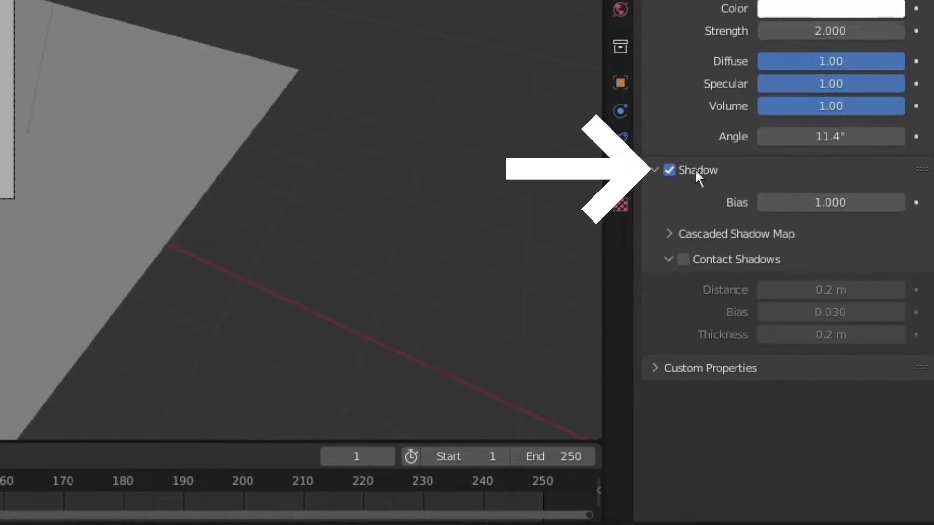
- Keep shadows enabled for the sun light and set its Shadow Bias to 0.001
click(674, 168)
click(674, 167)
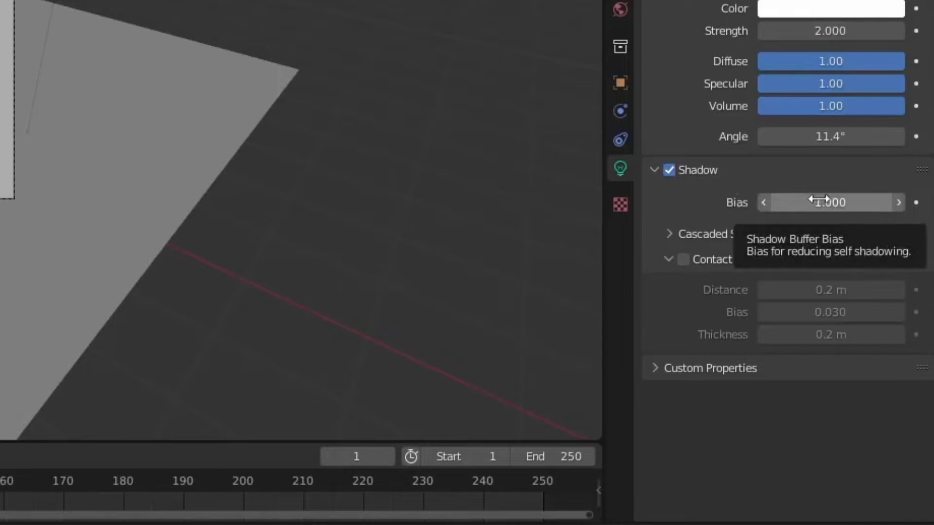
click(654, 170)
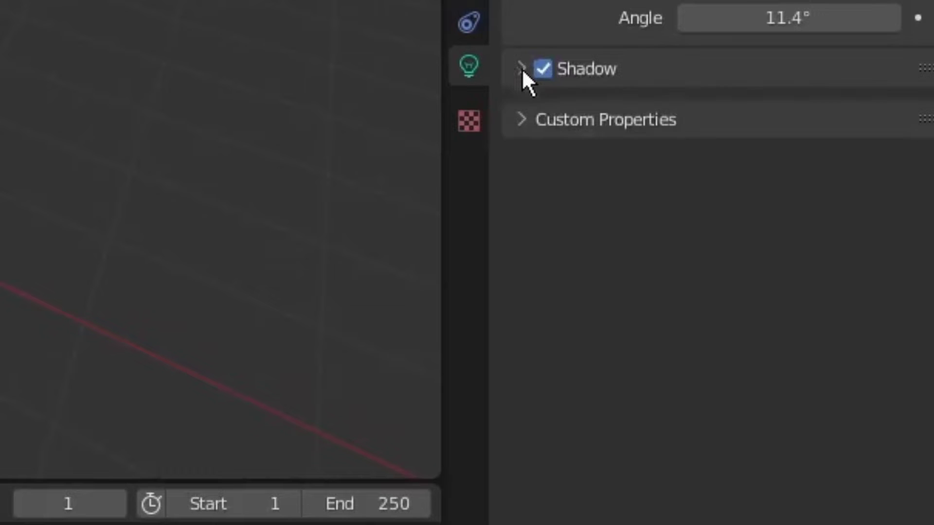
click(521, 68)
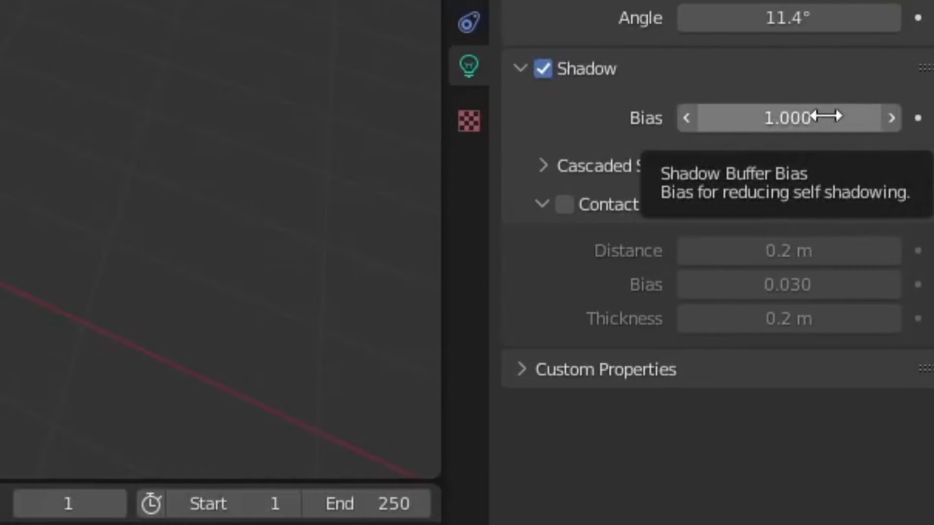
drag(825, 116, 486, 116)
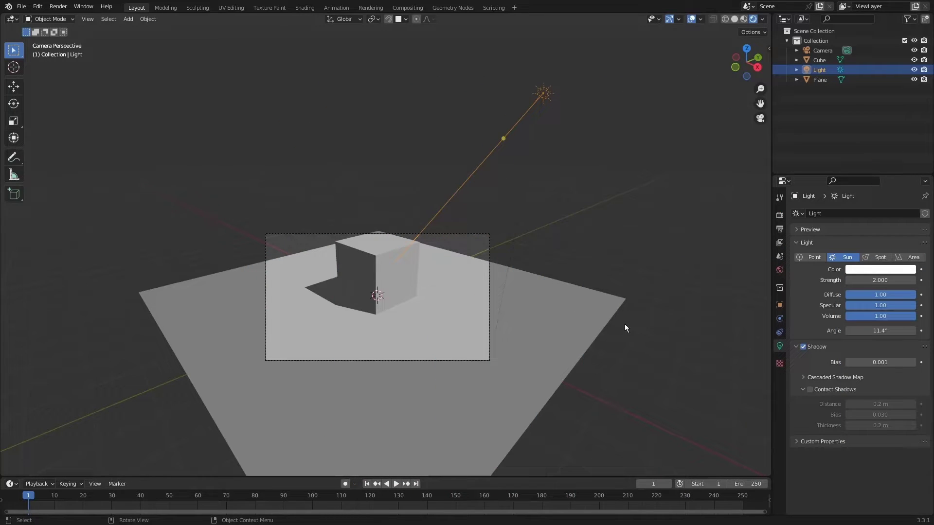
- Raise the cube about 0.12 m along the Z axis so it floats just above the plane
key(Home)
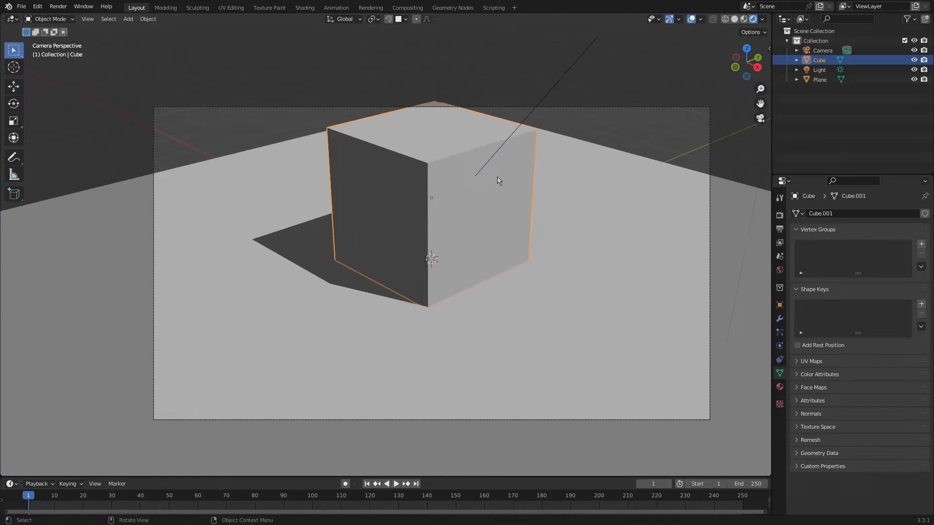
scroll(497, 180, up, 2)
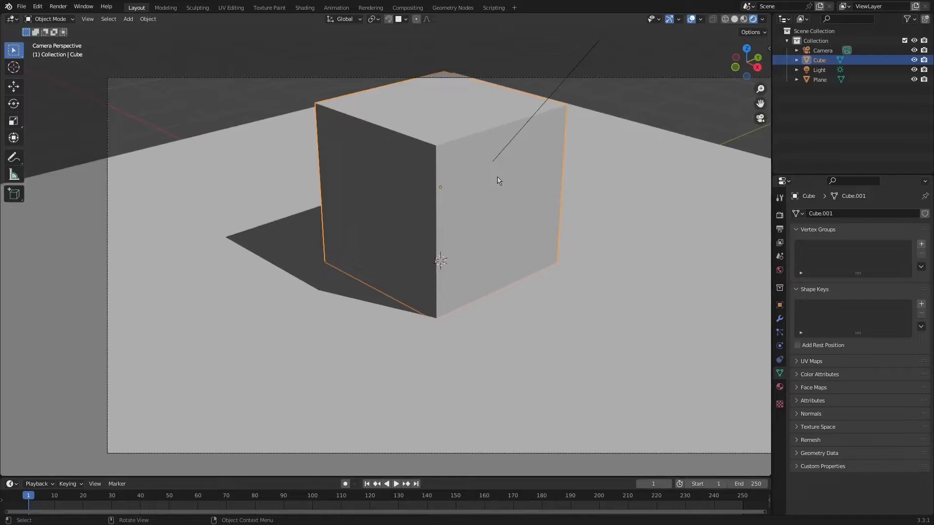
key(g)
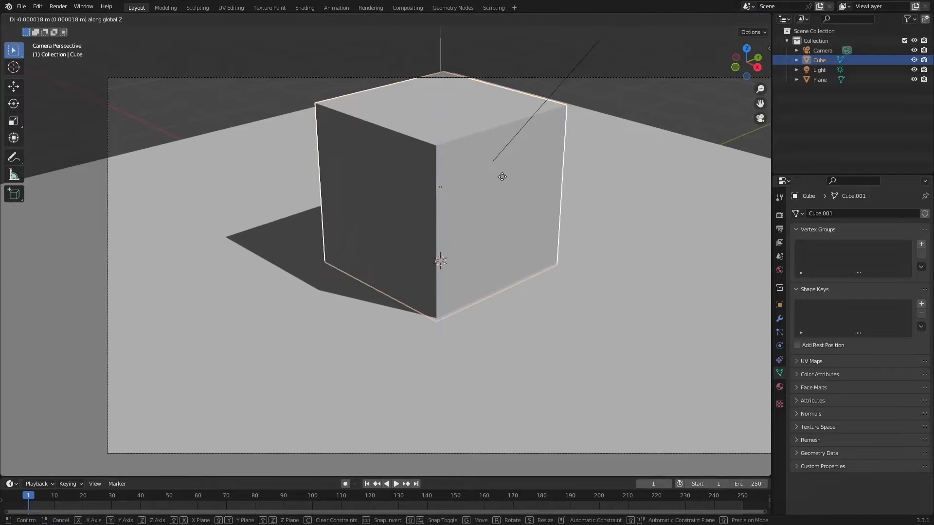
key(z)
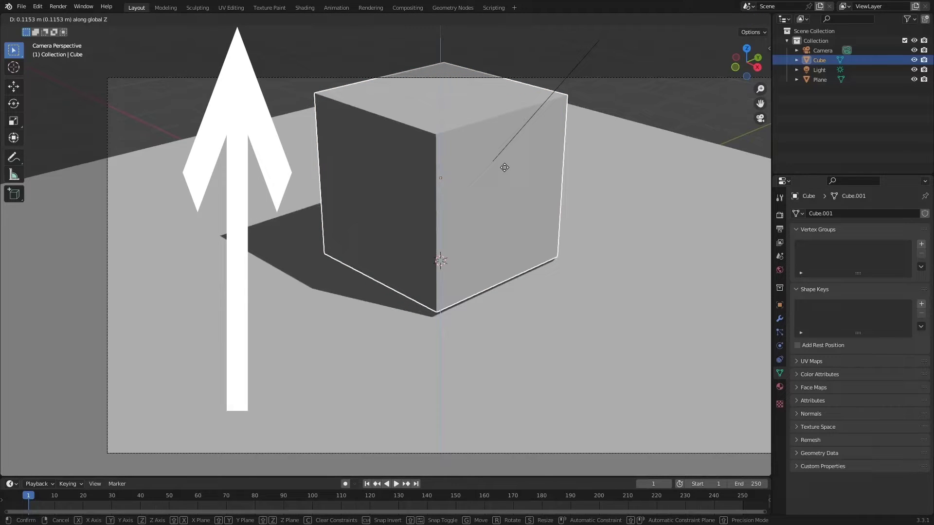
click(504, 167)
- Compare the shadow along the cube's lower edge with the sun light's Contact Shadows off and on, leaving them on
click(572, 71)
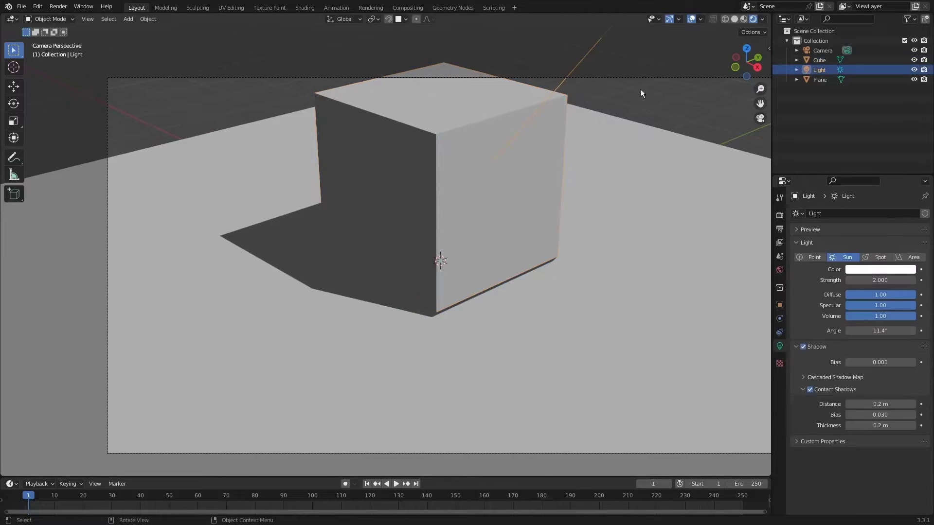
click(809, 390)
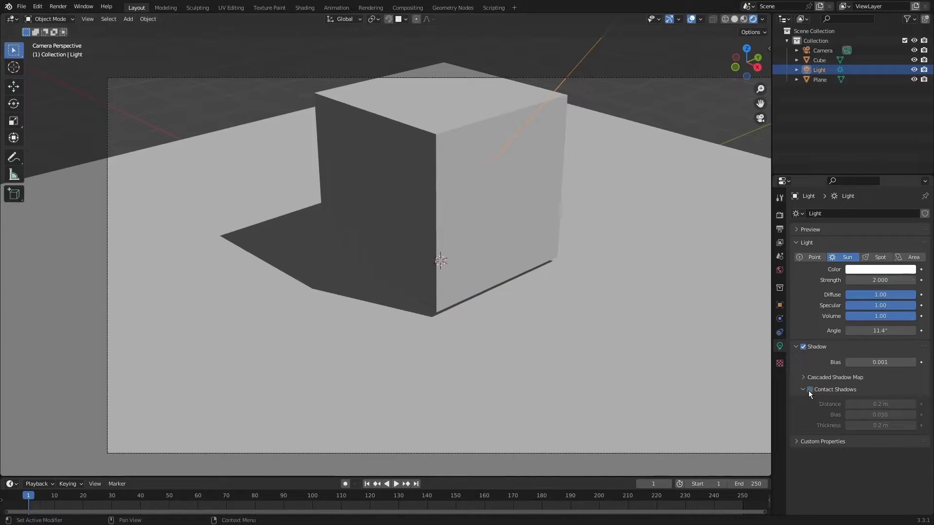
click(809, 391)
scroll(584, 292, up, 3)
scroll(240, 295, up, 3)
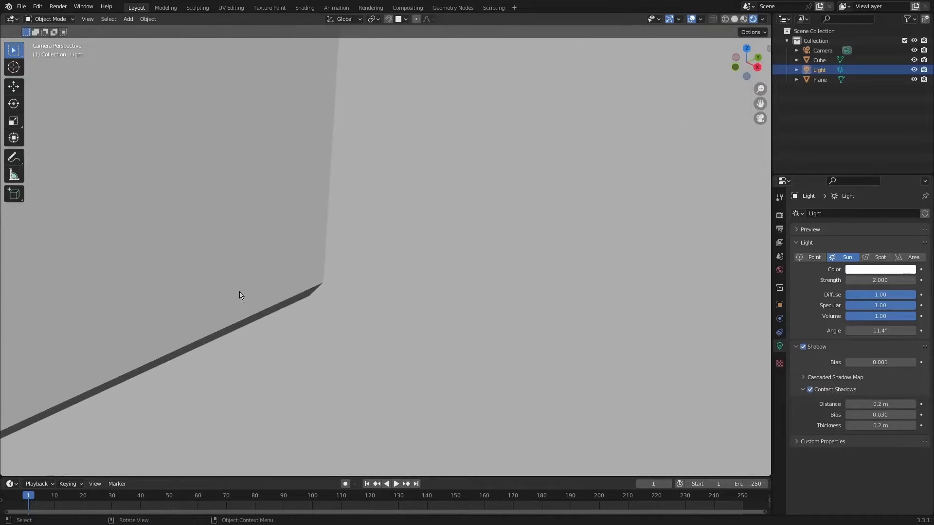
click(809, 389)
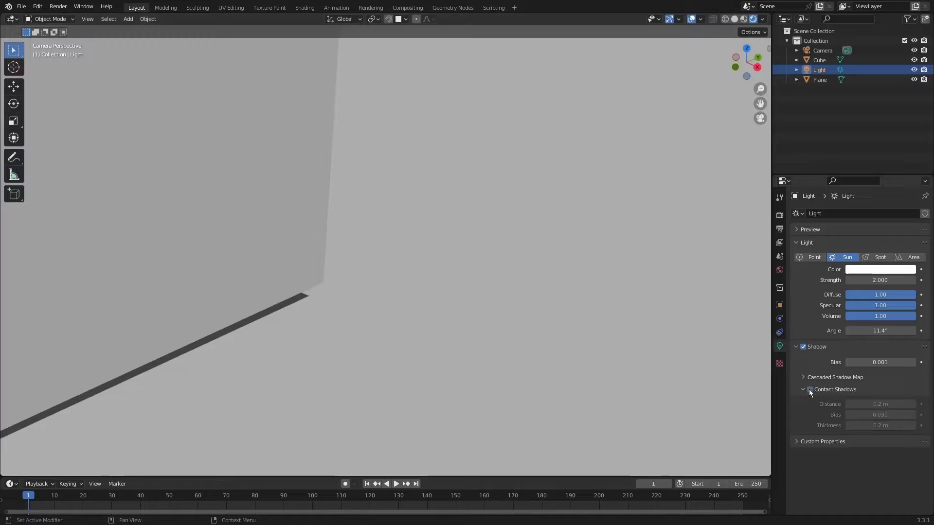
click(810, 389)
click(809, 390)
click(810, 390)
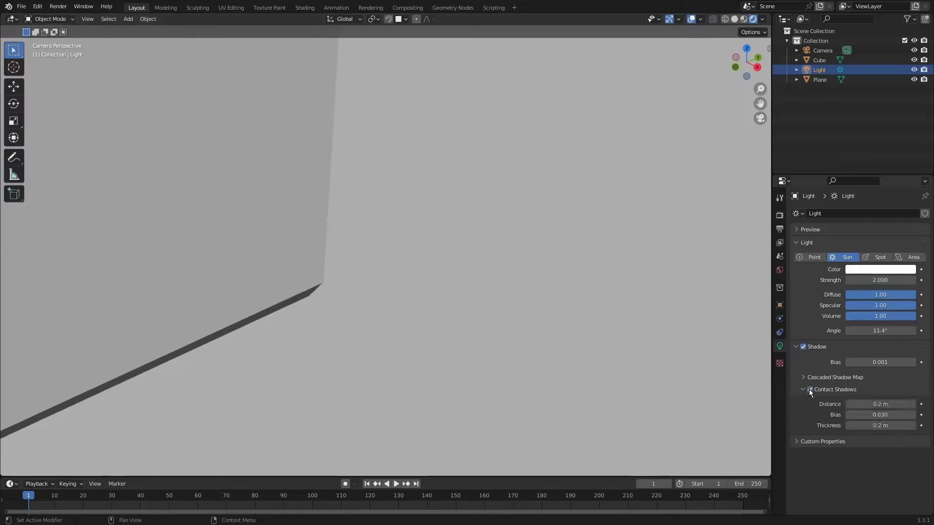
click(810, 389)
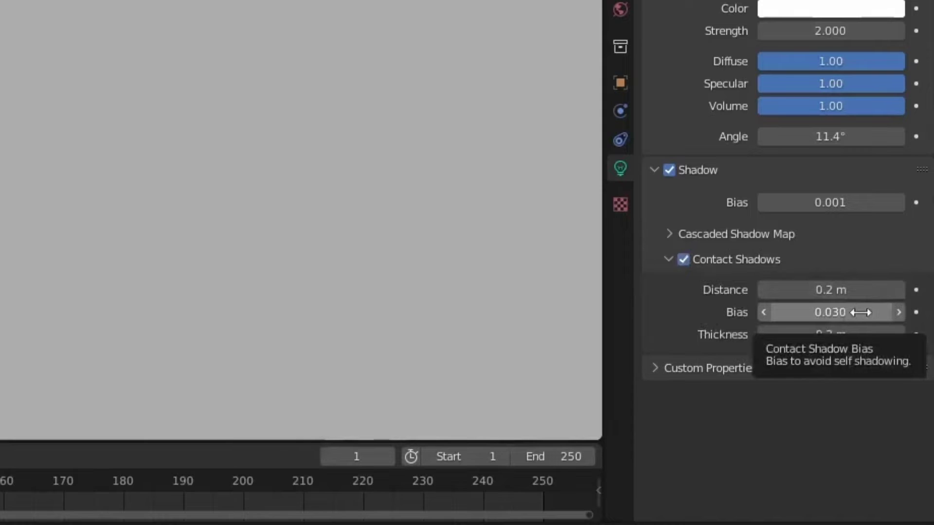
- Set the Contact Shadows Bias of the sun light to 0.001
drag(861, 313, 861, 312)
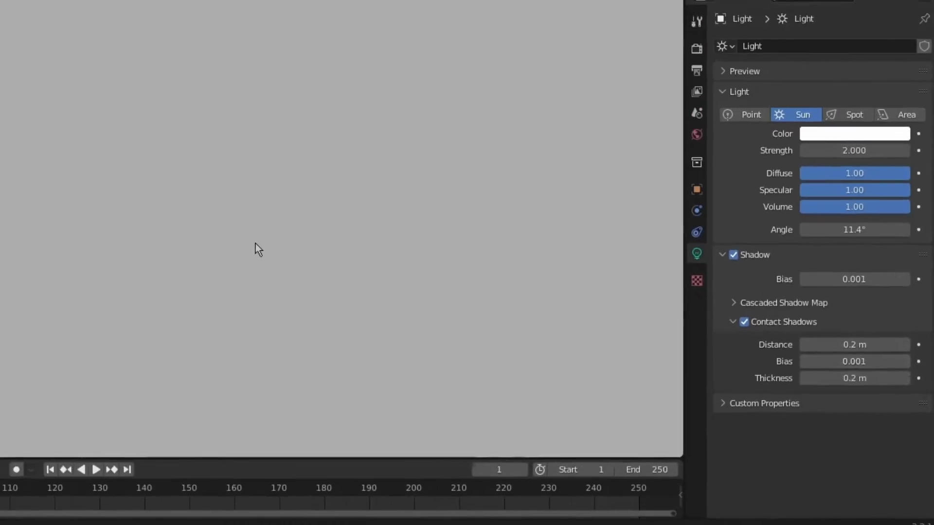
scroll(429, 381, down, 6)
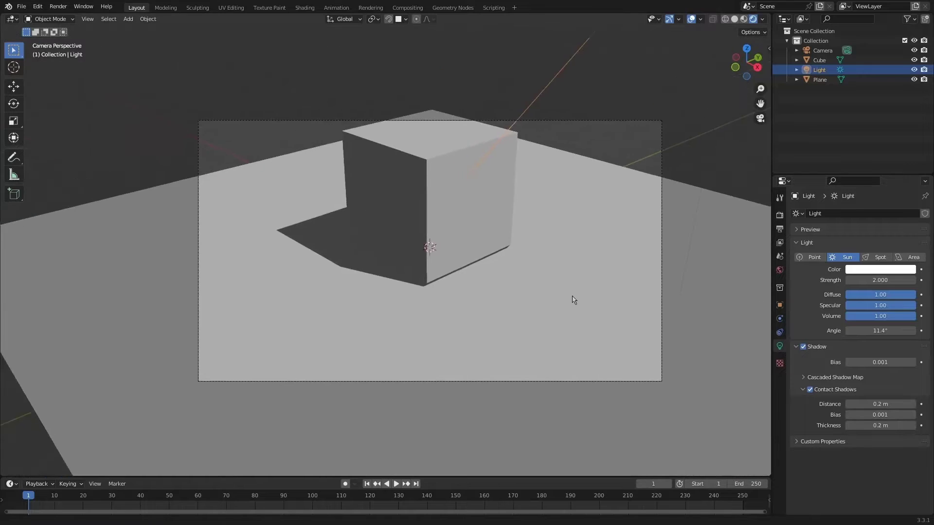
key(ctrl+z)
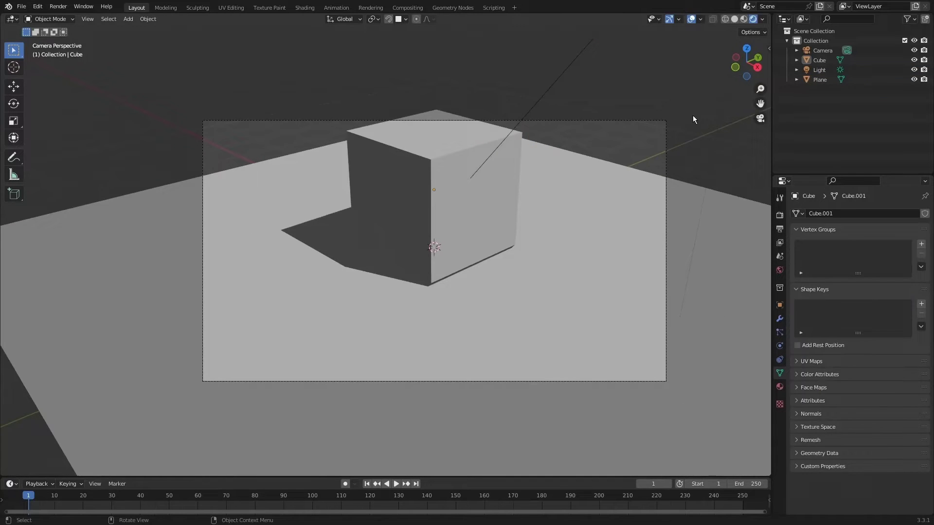
- Set the camera's Clip End to 100 m and inspect the edge of the cube's shadow up close
scroll(669, 113, up, 2)
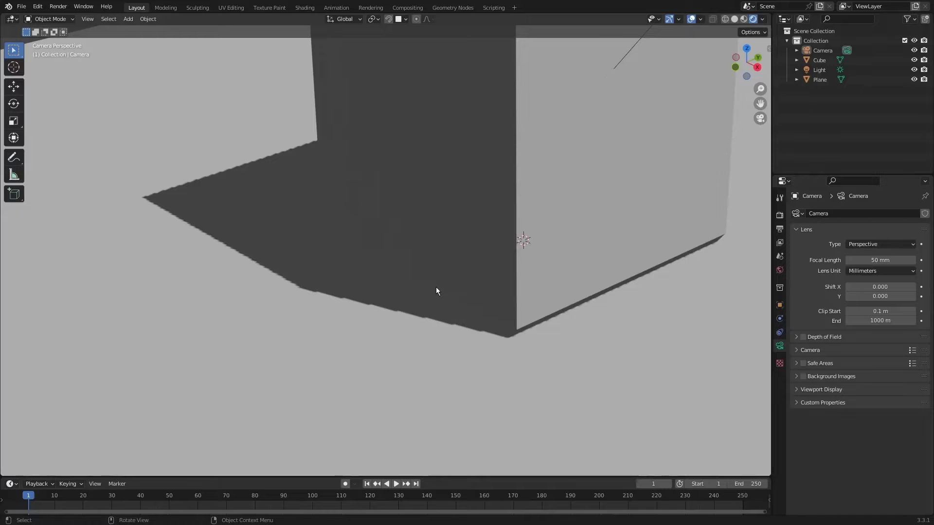
scroll(388, 231, down, 6)
click(559, 119)
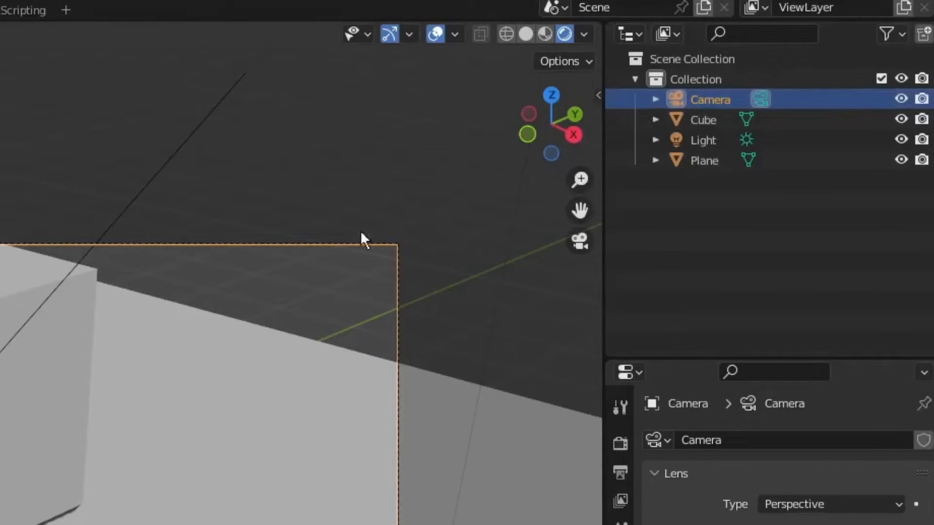
scroll(334, 252, up, 3)
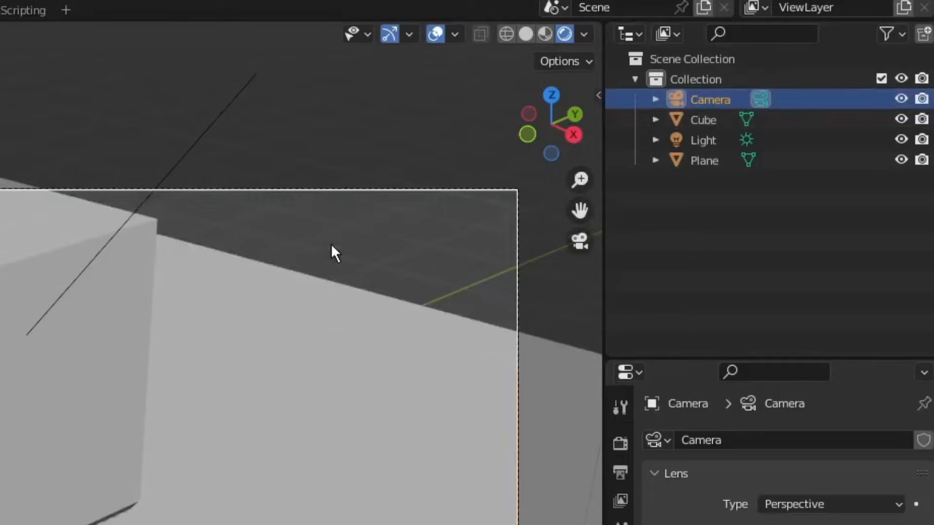
click(335, 252)
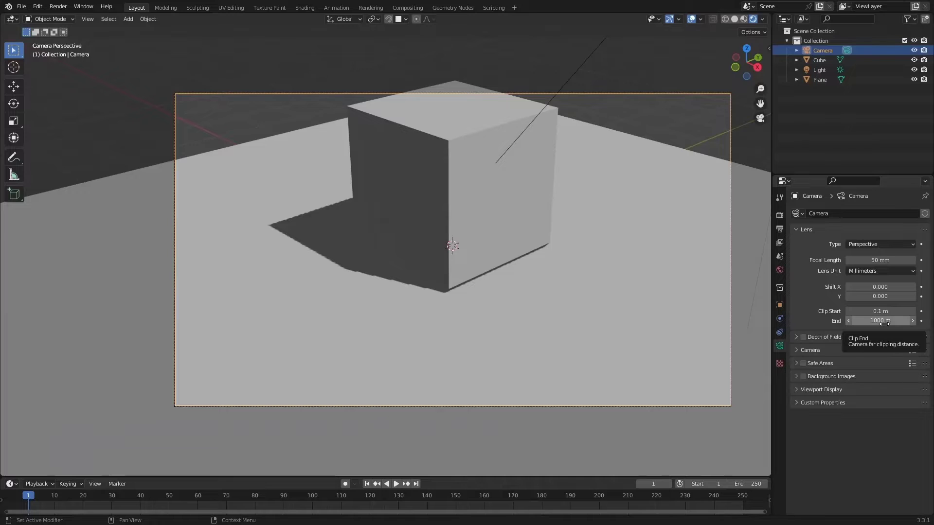
drag(884, 321, 863, 310)
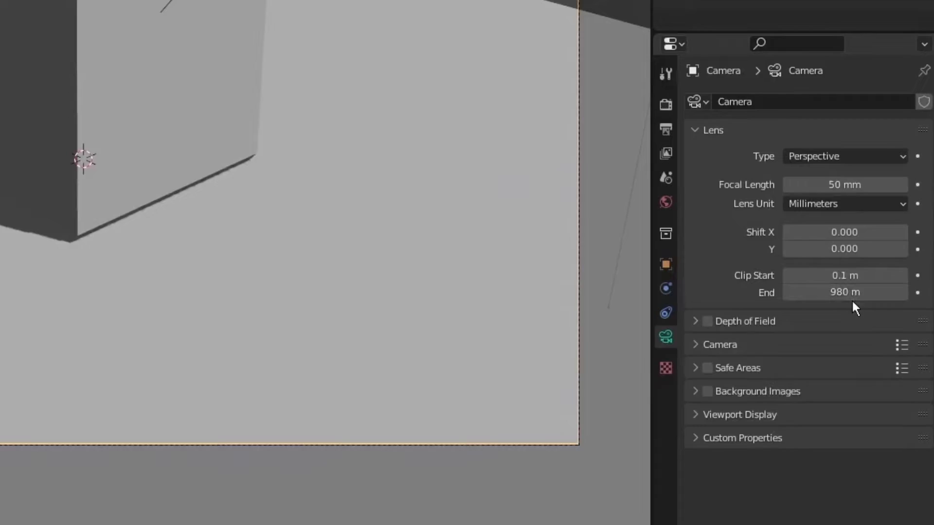
click(829, 283)
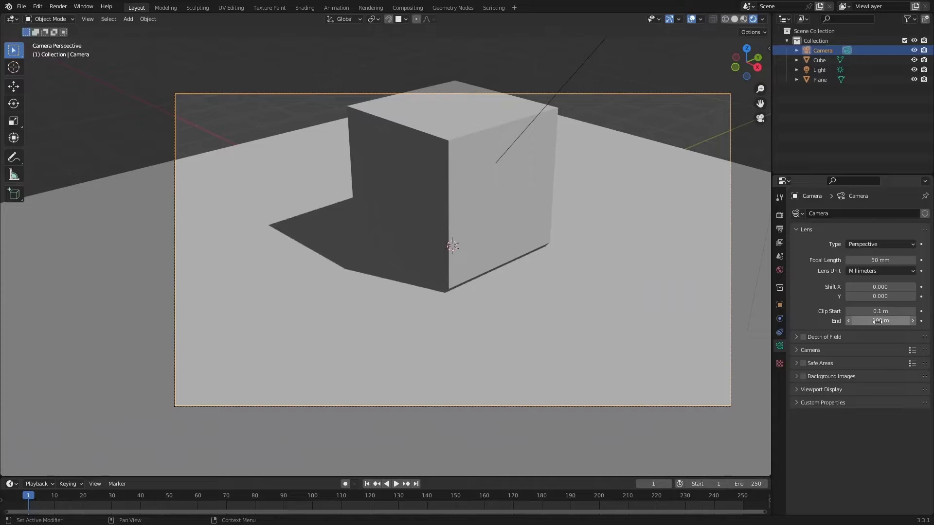
scroll(406, 273, up, 5)
shift+middle_drag(406, 273, 478, 213)
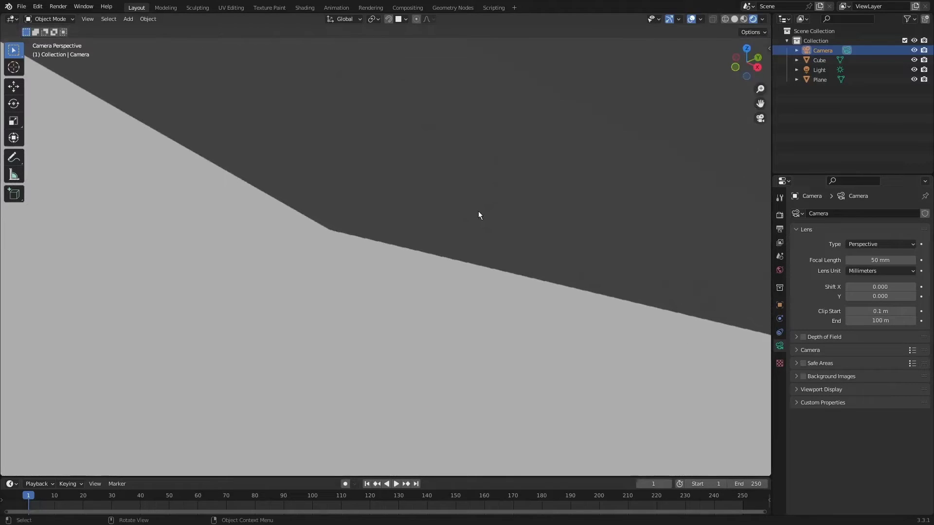
- Set the camera's Clip End distance to 10 m
click(888, 319)
text(10)
key(Return)
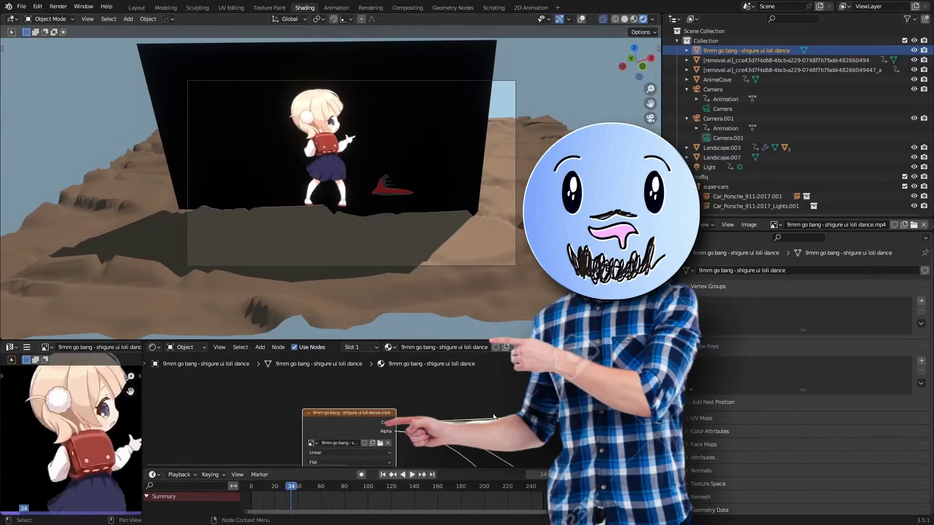
scroll(493, 417, up, 2)
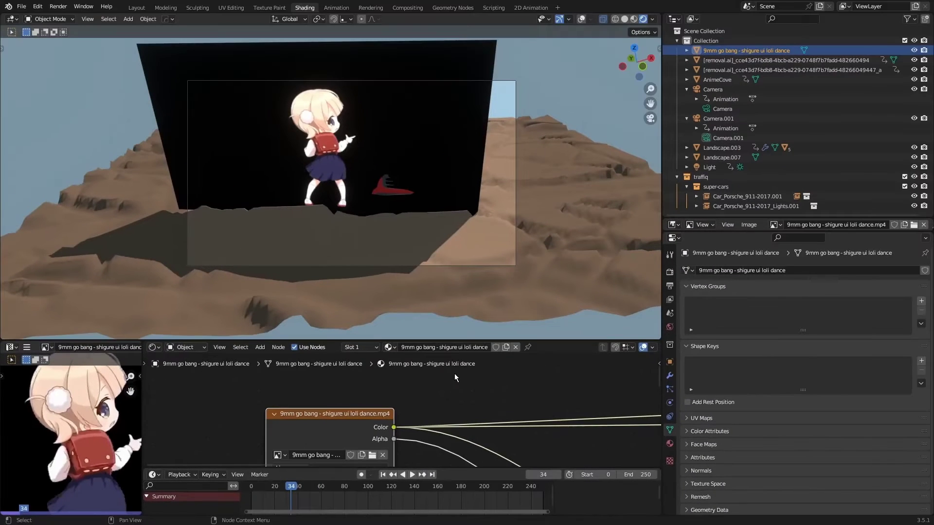
scroll(433, 403, up, 2)
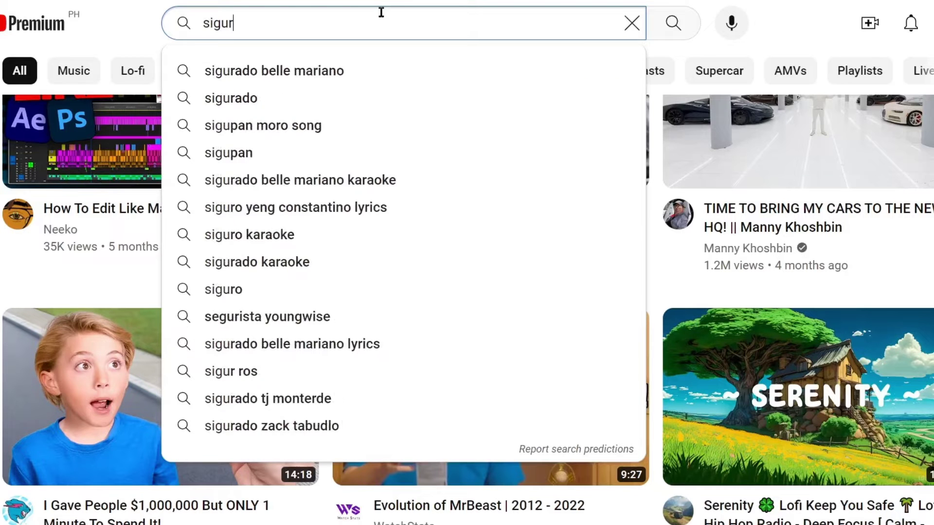
- Switch to YouTube and enter a search for the Shigure Ui dance video
text(e)
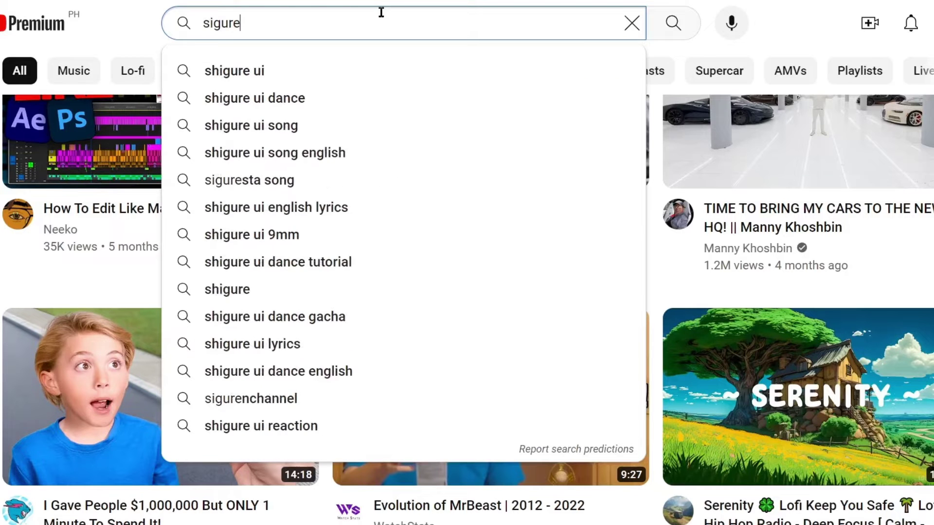
text( ui henta)
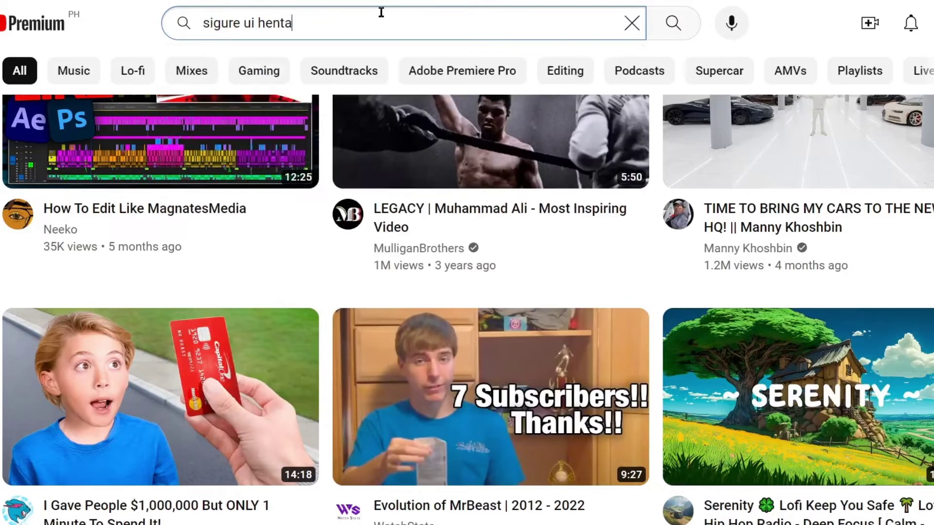
key(BackSpace)
key(BackSpace)
key(BackSpace)
key(BackSpace)
key(BackSpace)
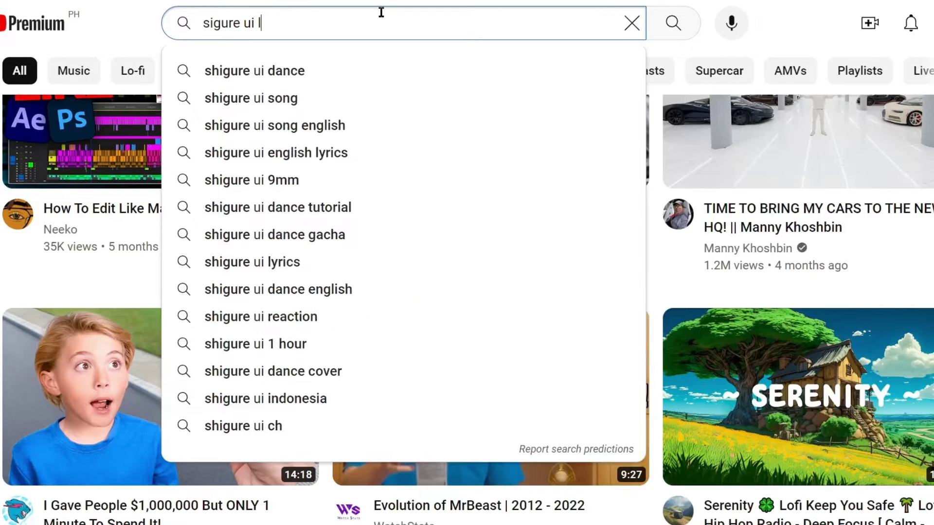
text(lol)
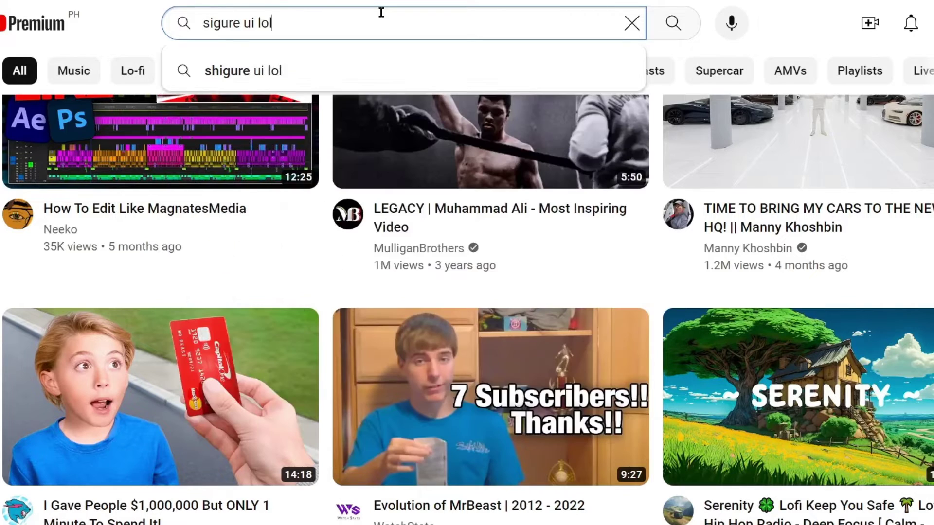
text(i da)
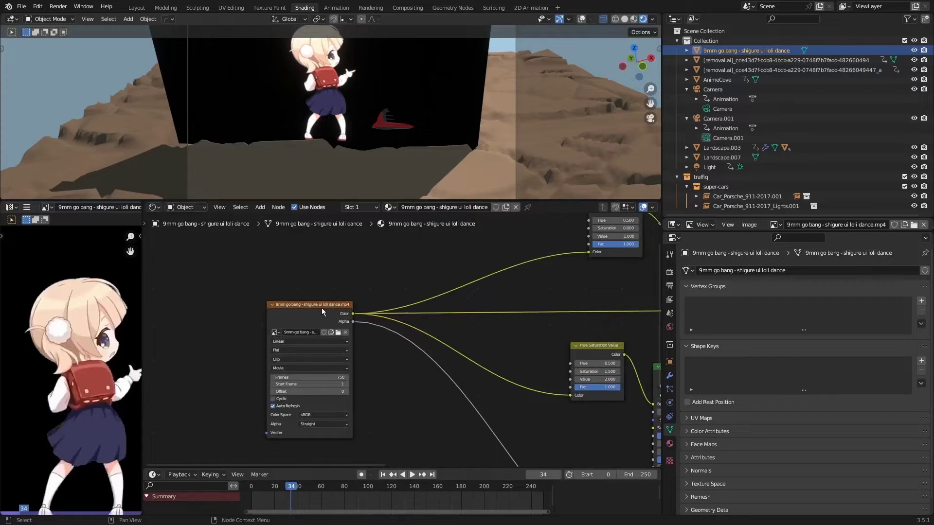
- Examine the dance movie's image texture node in the shader graph and the options for importing files
drag(322, 308, 412, 291)
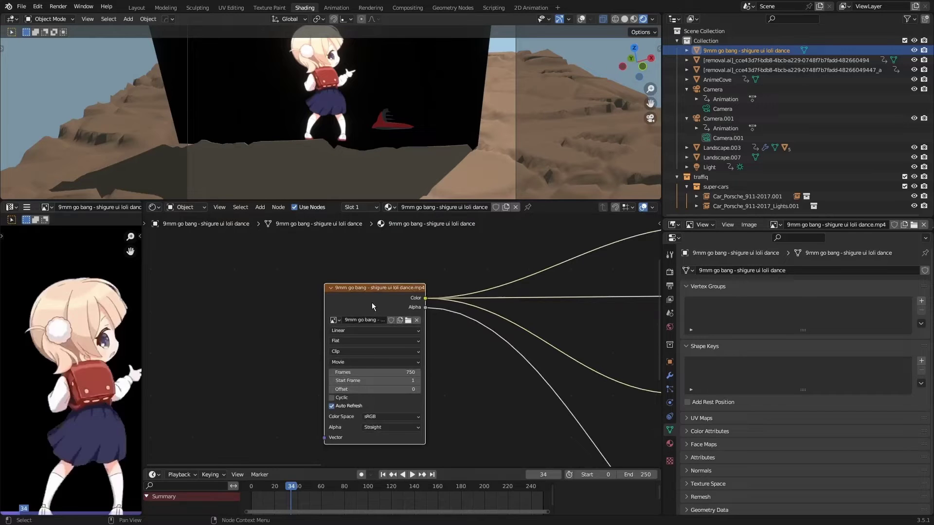
click(22, 6)
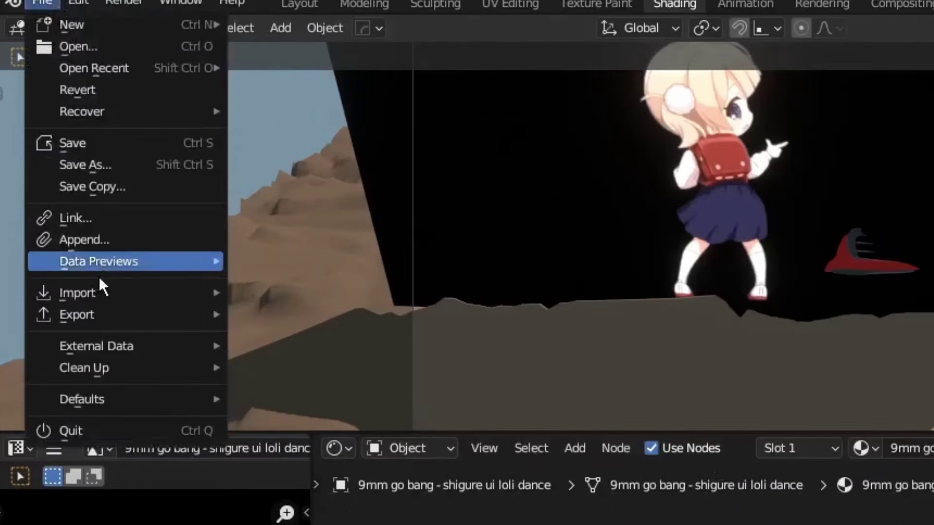
mouse_move(105, 292)
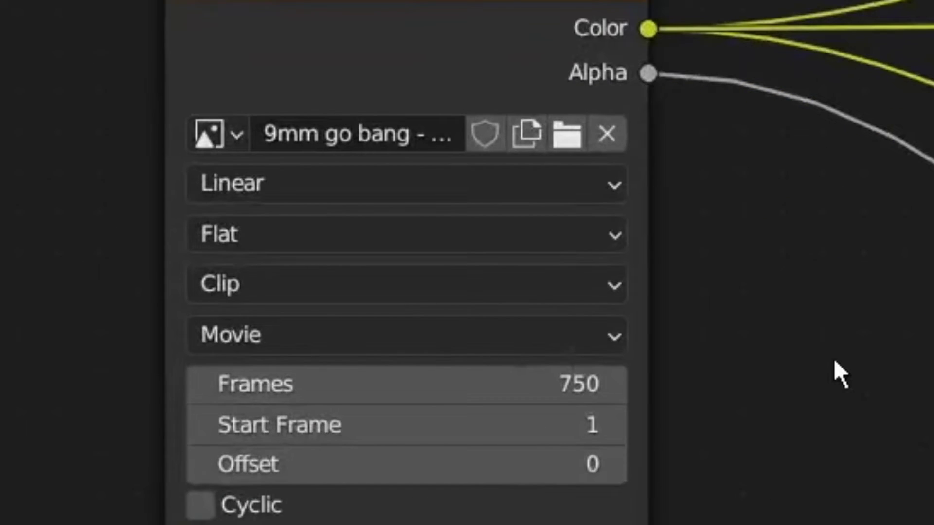
middle_drag(840, 375, 861, 271)
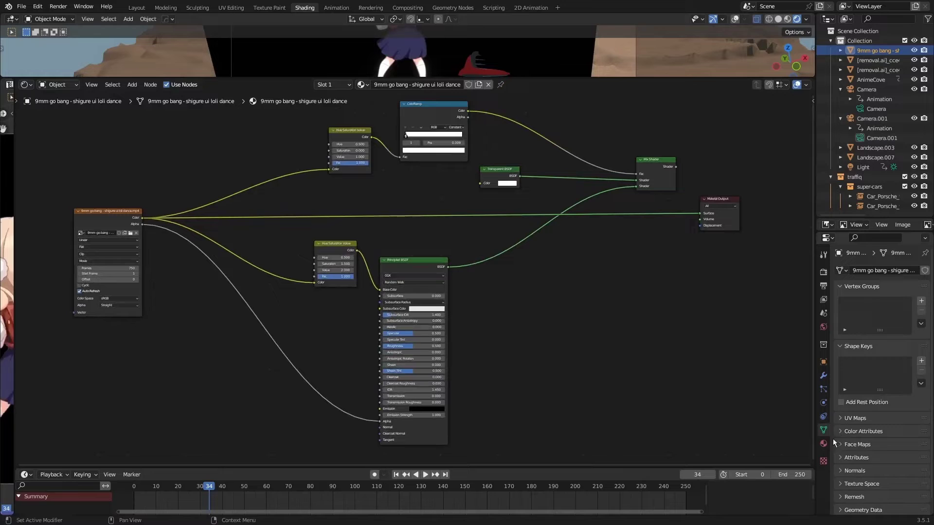
- Turn on Cyclic for the movie texture in the dance plane's material properties
click(823, 443)
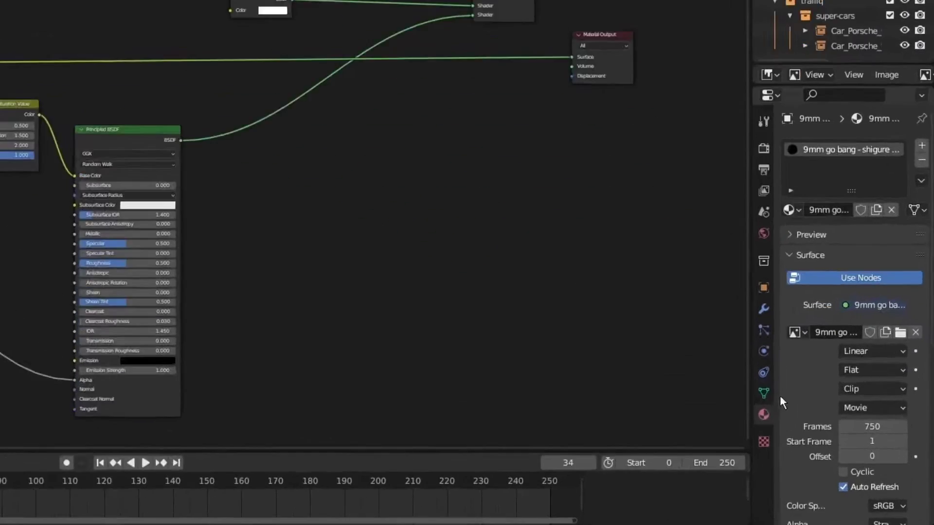
scroll(851, 431, down, 5)
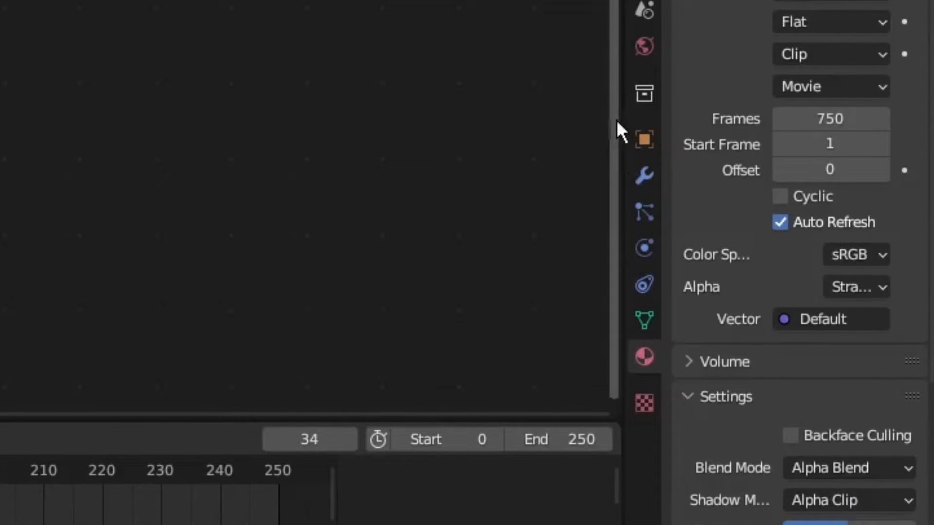
drag(621, 119, 492, 119)
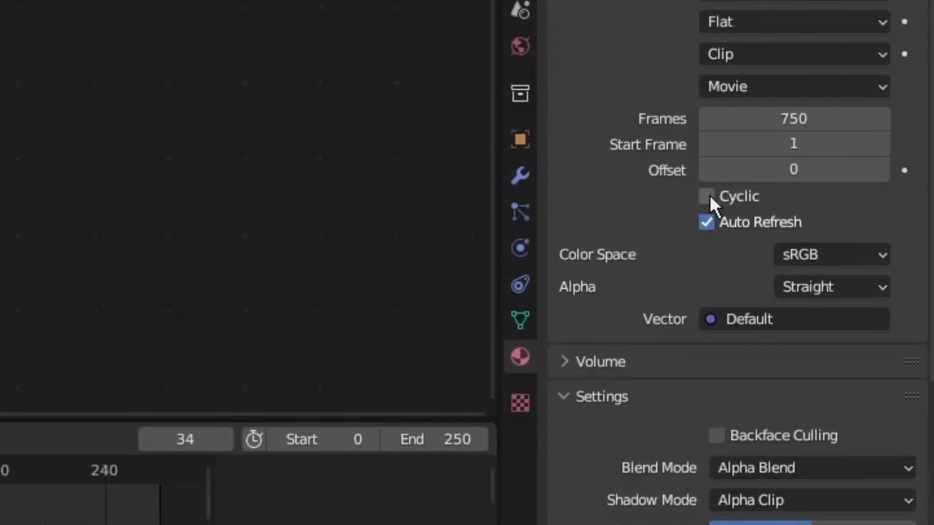
click(710, 196)
scroll(718, 245, down, 5)
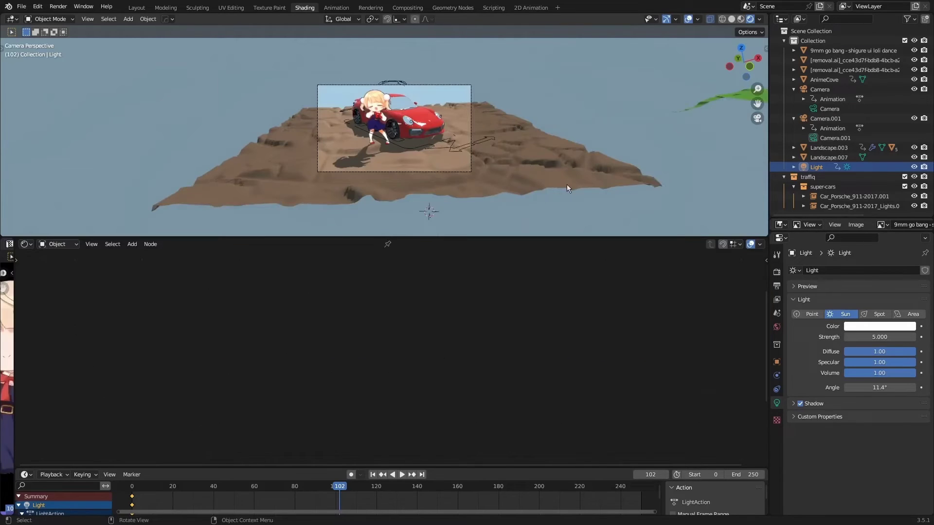
- Select the dance video plane and delete the Principled BSDF node from its material
scroll(567, 185, up, 4)
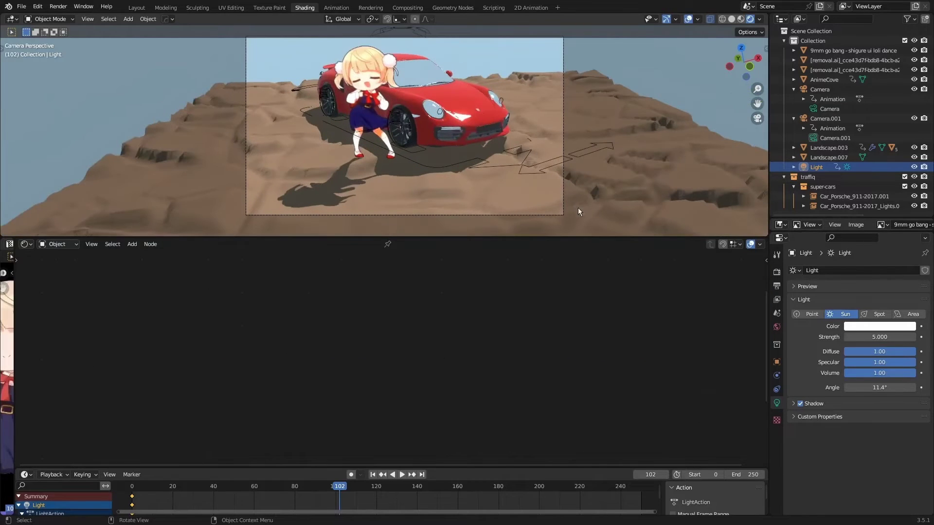
click(346, 82)
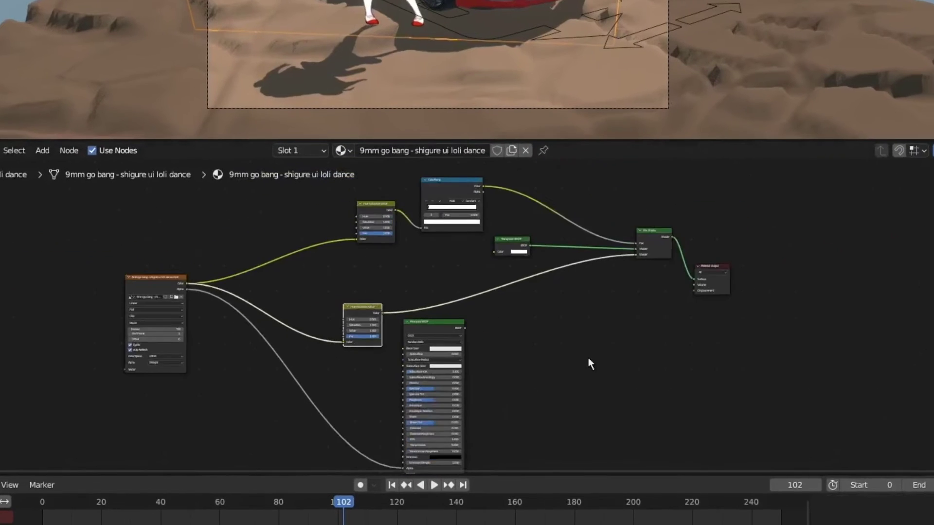
scroll(387, 330, up, 1)
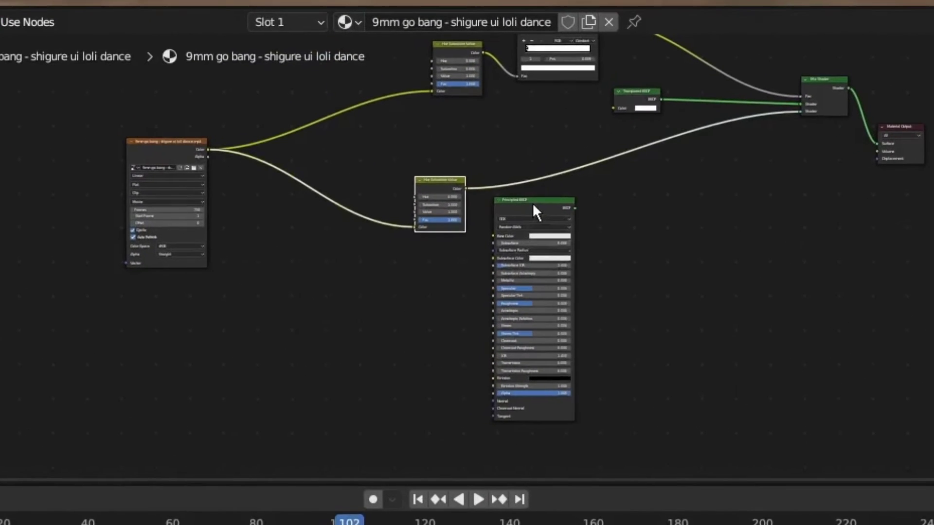
click(472, 268)
key(x)
- Set the Saturation to 1 on the Hue Saturation Value node that feeds the Mix Shader
scroll(503, 311, up, 3)
middle_drag(612, 284, 632, 340)
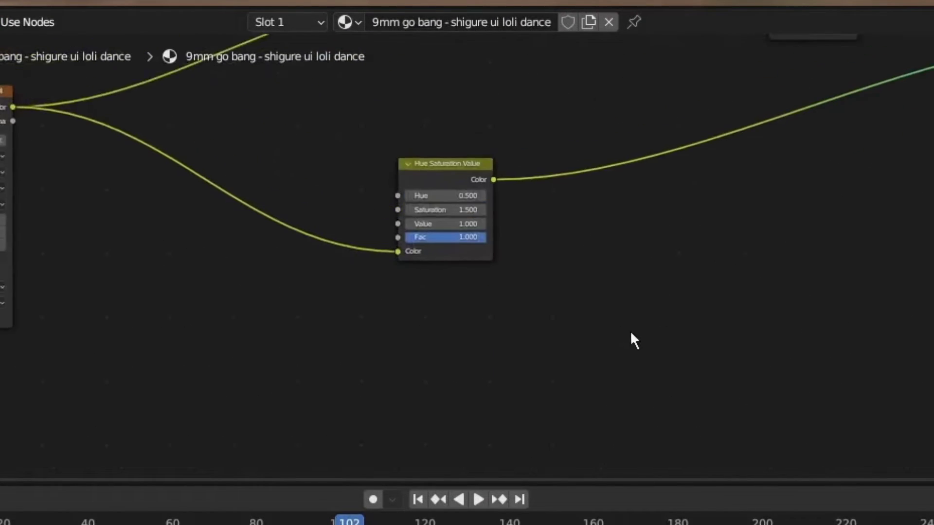
scroll(482, 229, up, 2)
click(444, 187)
text(1)
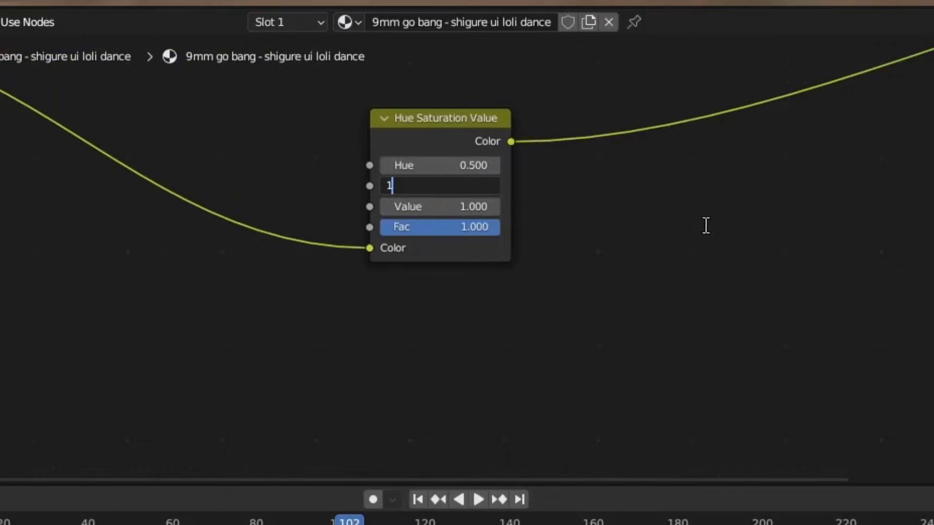
key(Return)
scroll(749, 253, down, 5)
key(Home)
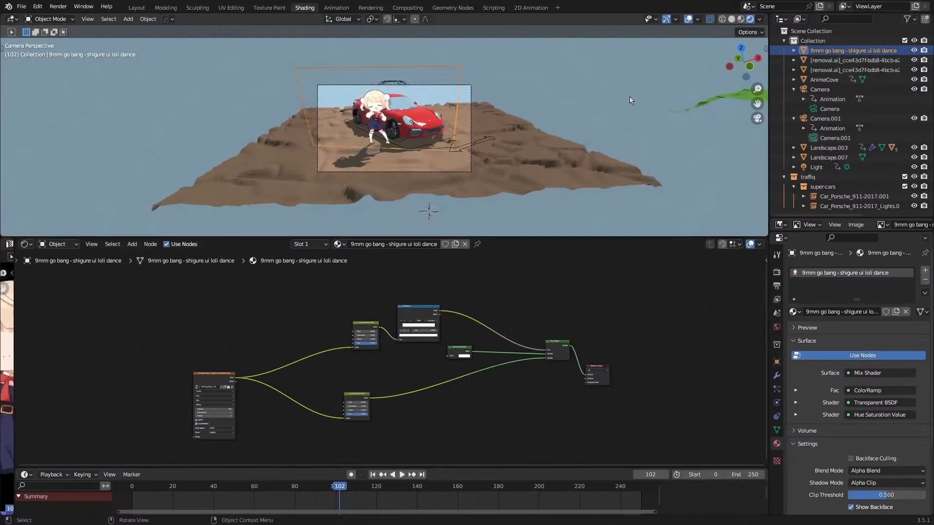
- Select the sun light and rotate it freely with trackball rotation
scroll(630, 95, up, 2)
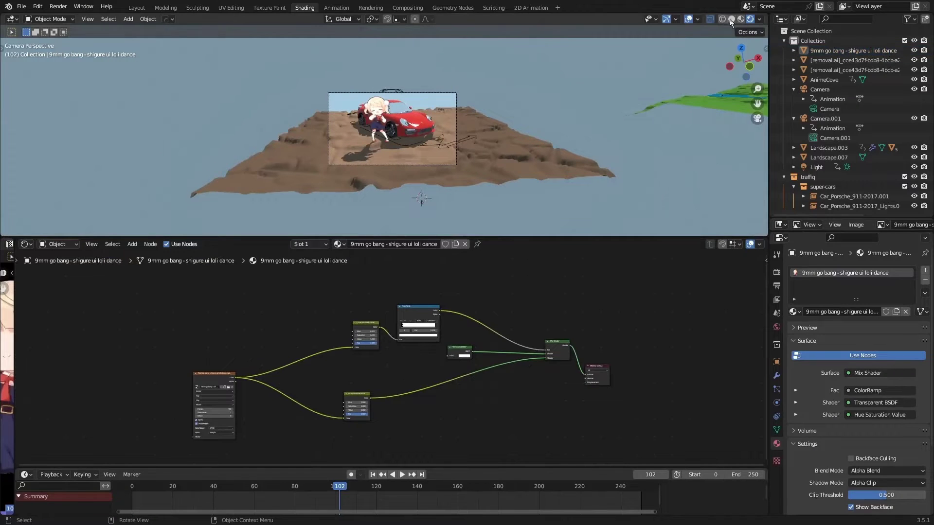
click(816, 167)
key(r)
key(r)
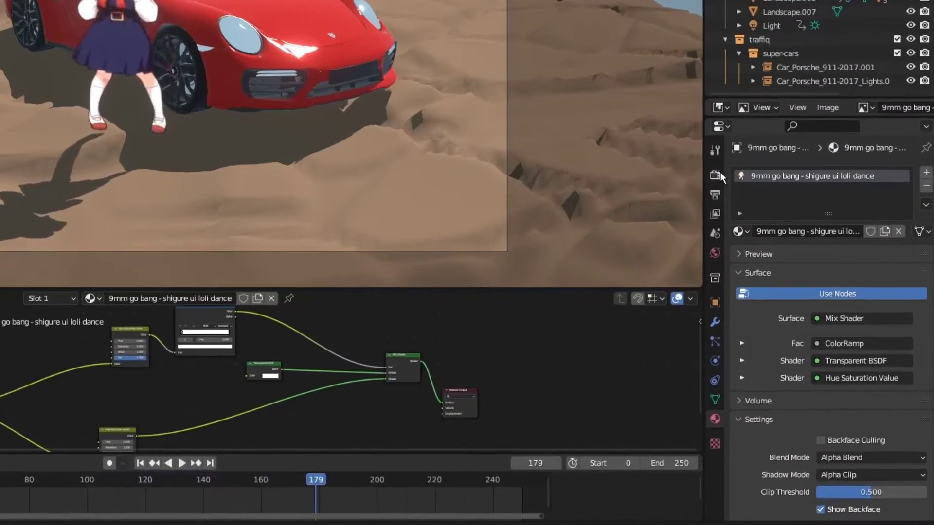
- Turn on Transparent in the Film settings of the Eevee render properties
click(774, 255)
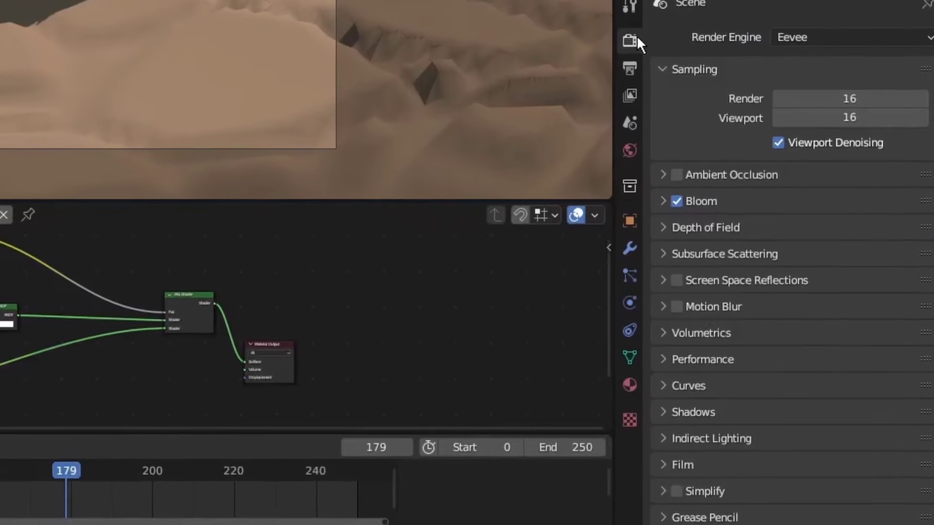
scroll(681, 302, down, 3)
click(671, 409)
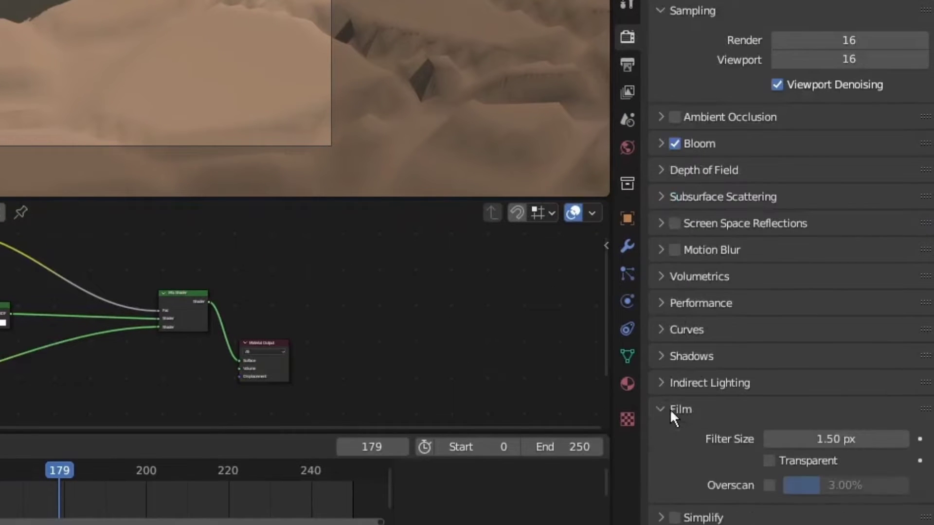
click(737, 439)
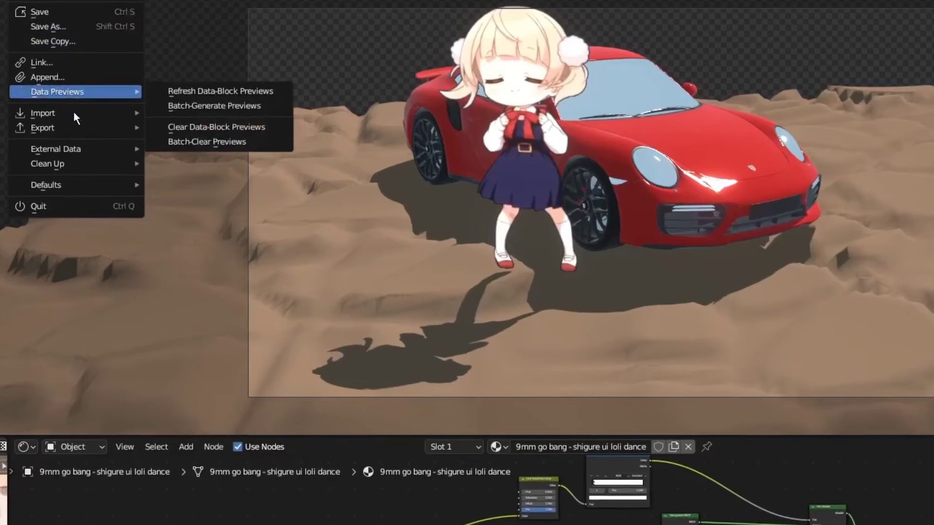
- Shift the forest backdrop sideways along the ground plane, away from behind the dancing character
mouse_move(74, 112)
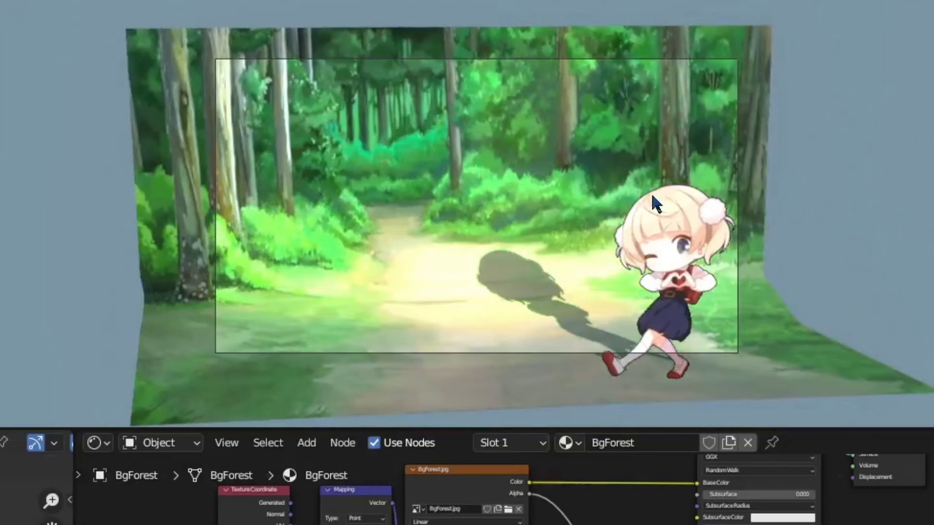
middle_drag(652, 195, 871, 168)
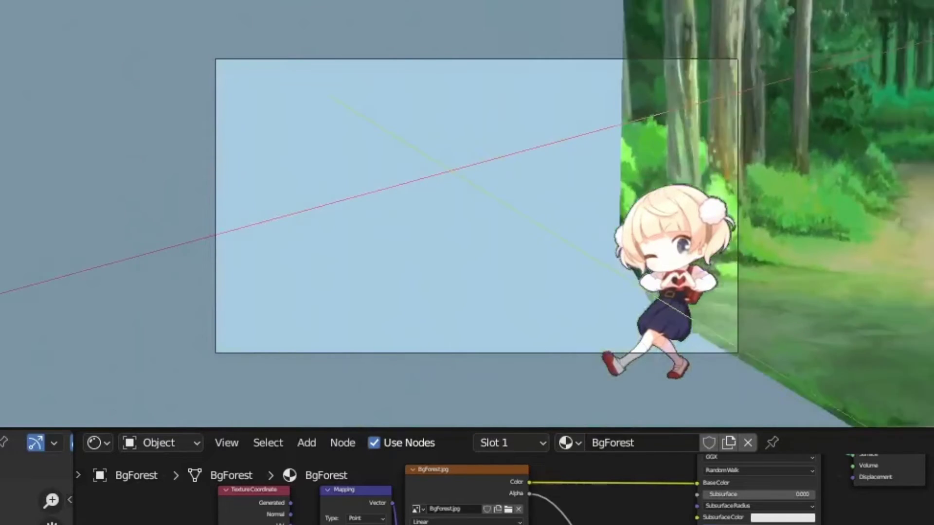
key(KP_0)
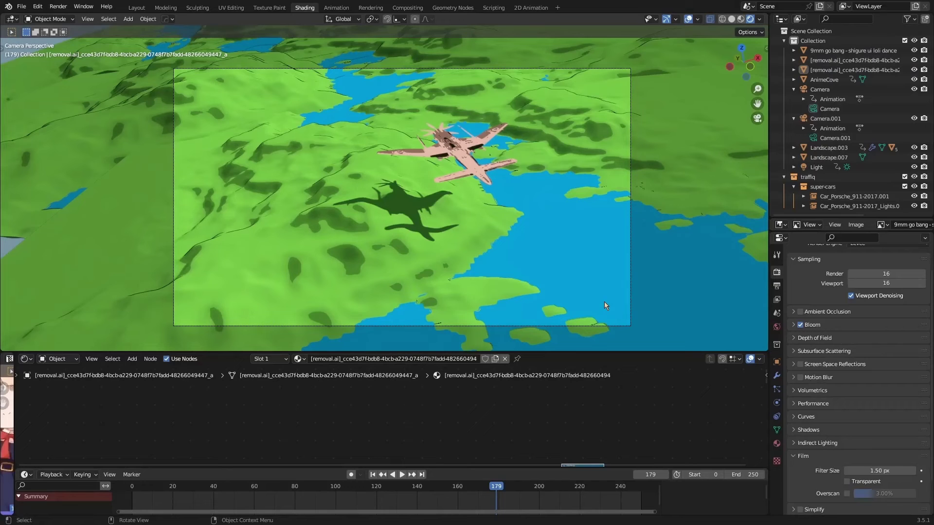
- Select the green landscape and search the add-ons in the preferences for "landscape"
scroll(826, 428, down, 2)
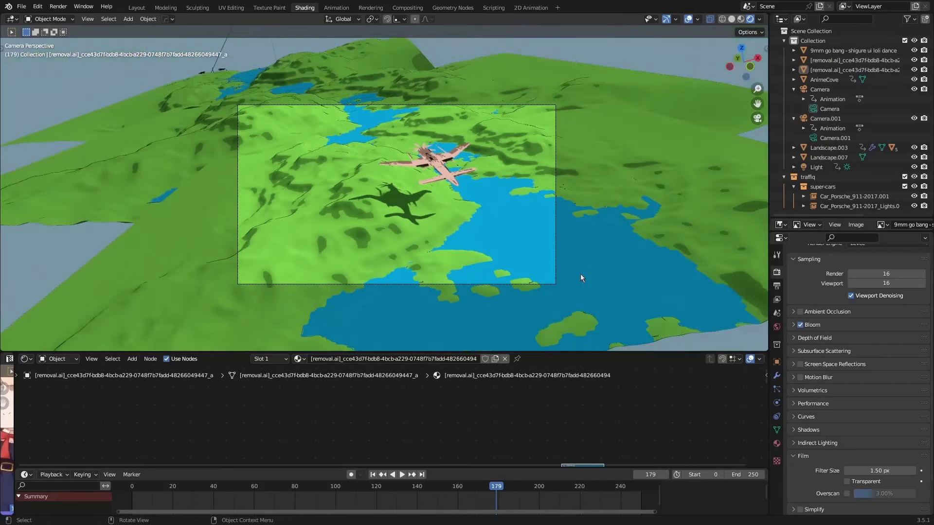
click(658, 201)
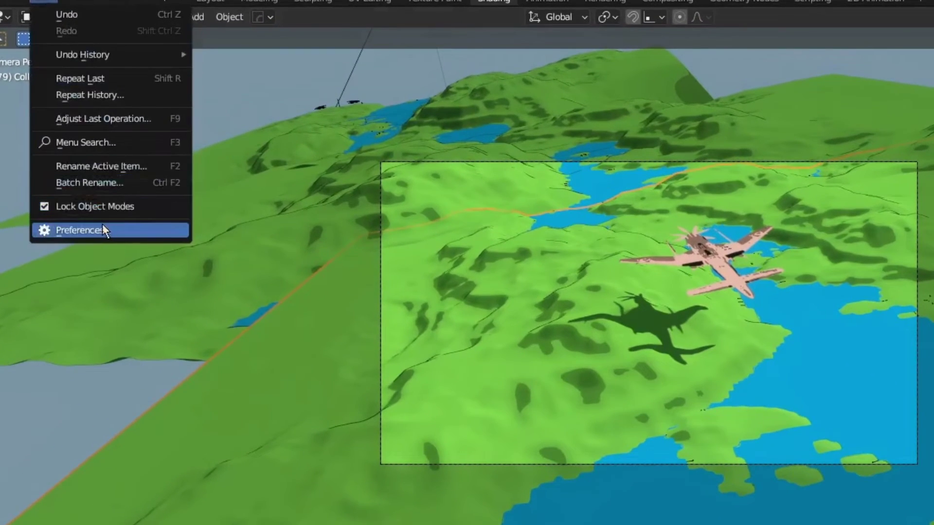
click(102, 223)
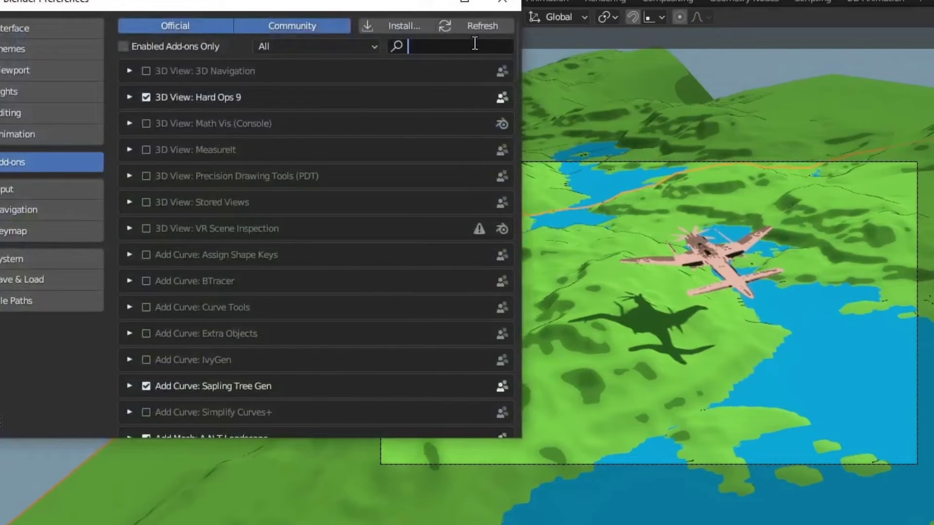
text(lands)
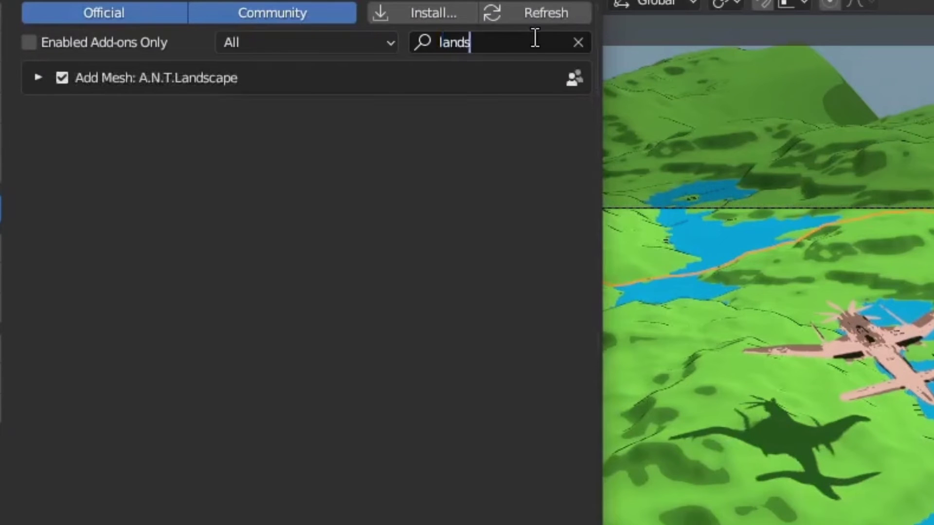
text(cape)
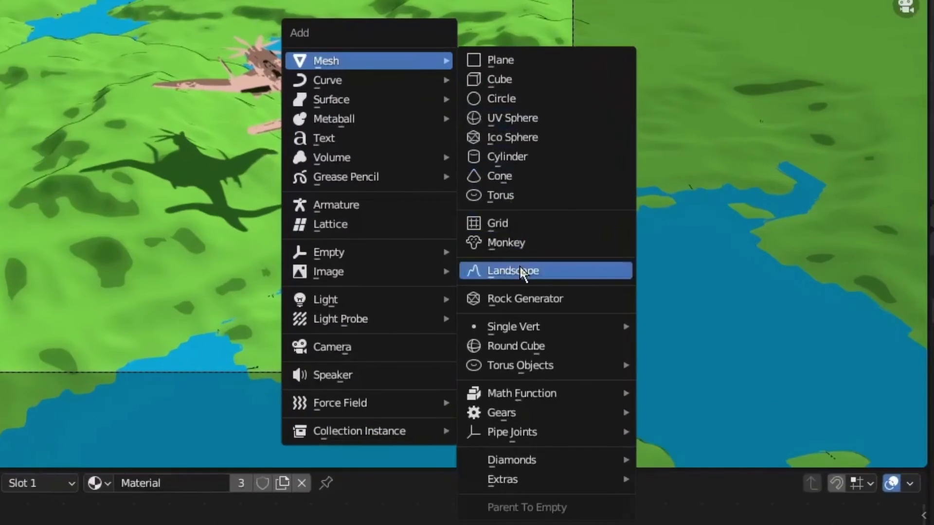
- Add a new Landscape mesh to the scene
click(519, 271)
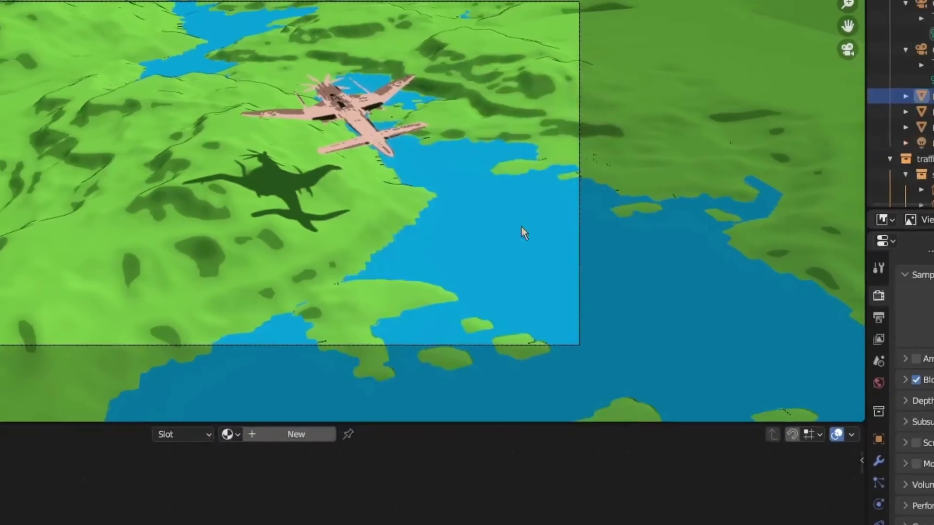
click(34, 46)
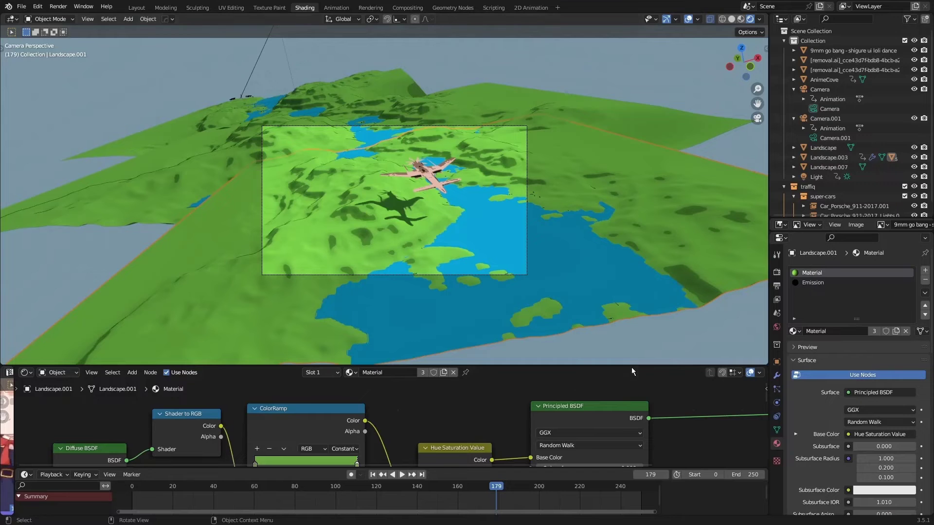
- Enlarge the shader editor and examine the shader nodes of the landscape's Material slot, comparing them with its Emission slot
drag(632, 368, 644, 244)
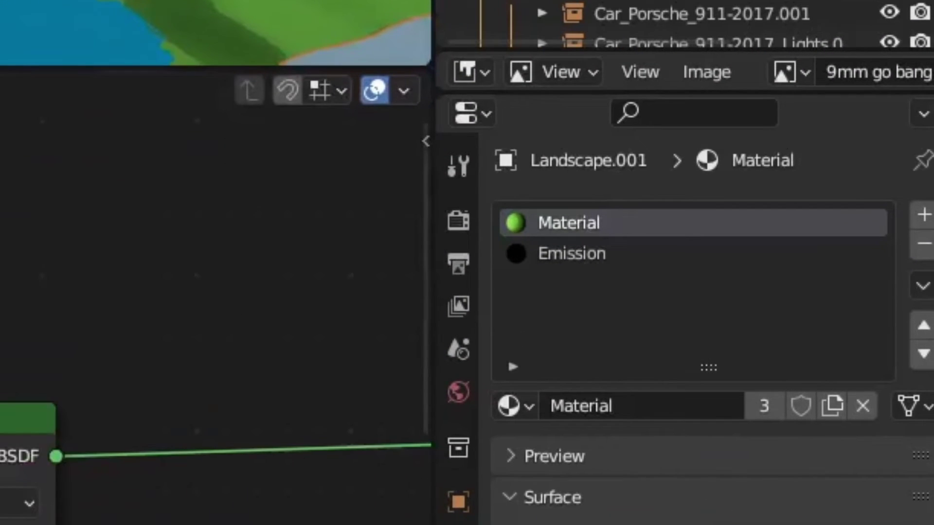
scroll(216, 291, down, 2)
middle_drag(341, 292, 46, 315)
click(546, 260)
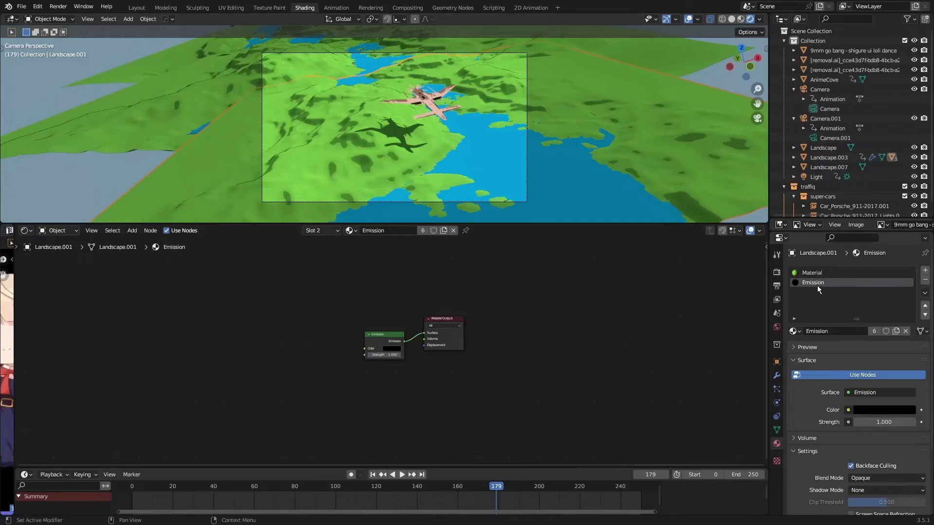
click(813, 272)
scroll(574, 384, up, 2)
scroll(576, 398, down, 3)
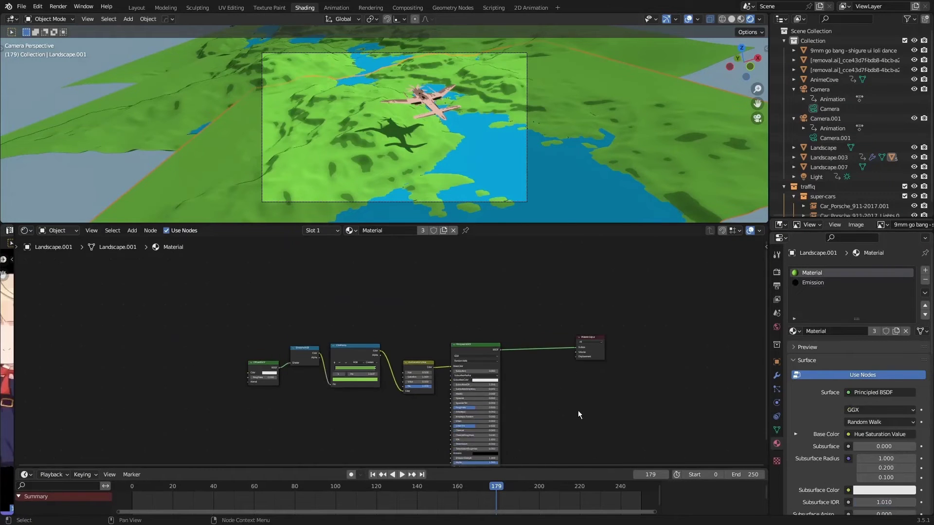
scroll(577, 337, up, 2)
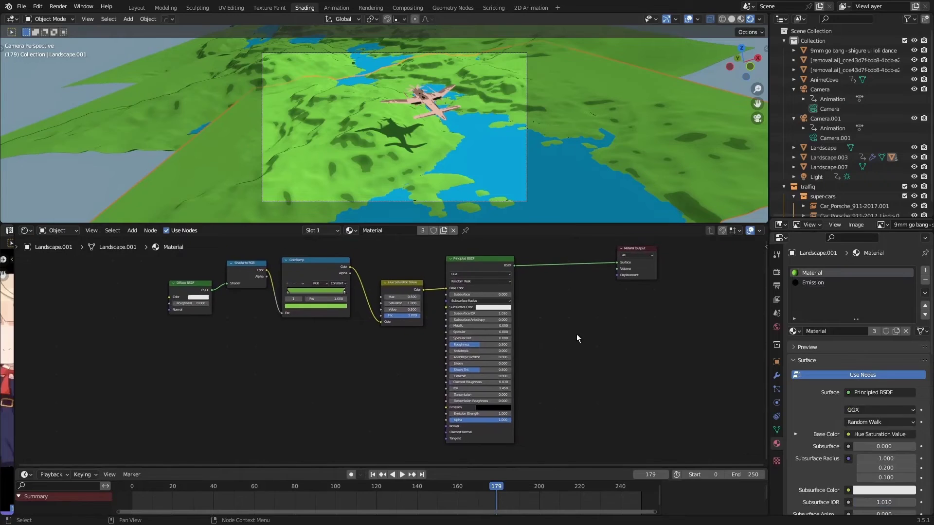
scroll(578, 338, up, 1)
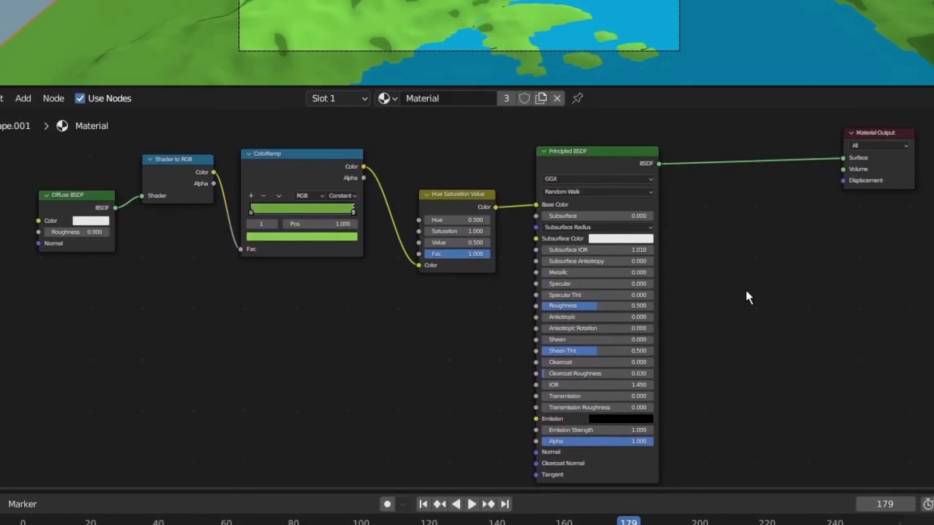
- Examine the nodes of the landscape's Emission material together with its backface culling and shadow mode settings
click(813, 283)
scroll(612, 311, up, 2)
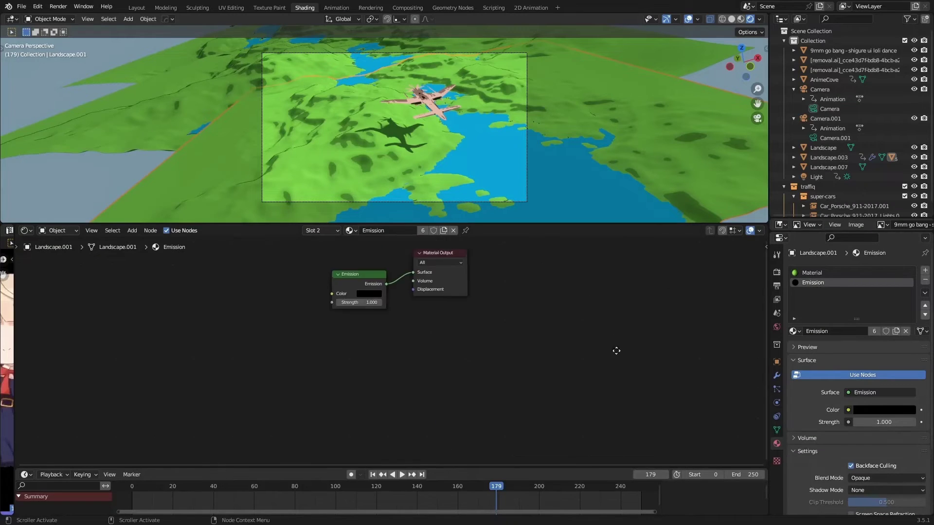
middle_drag(616, 350, 614, 390)
scroll(614, 390, up, 2)
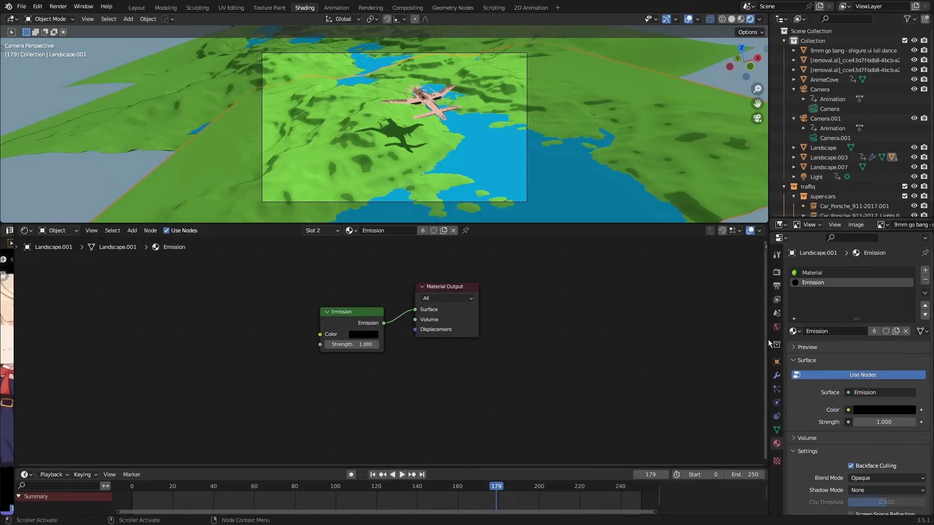
scroll(857, 394, down, 3)
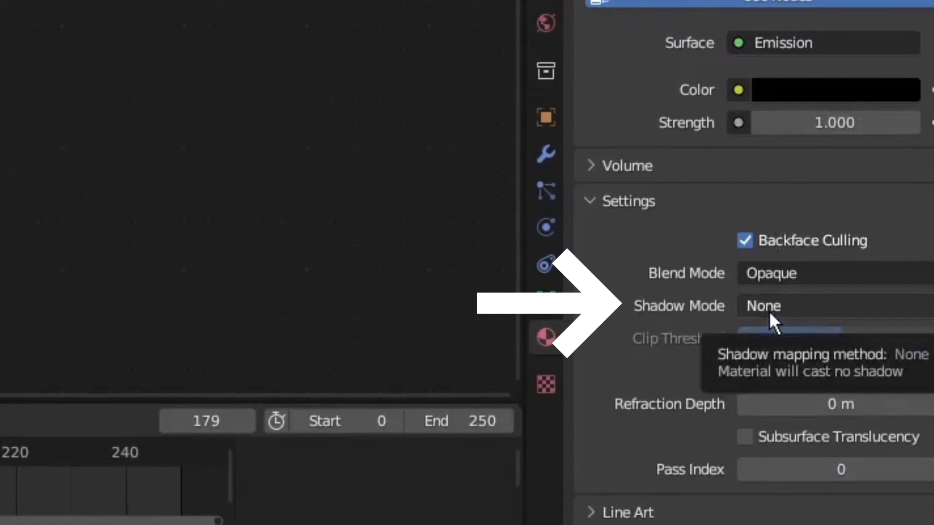
- Expand the landscape's Solidify modifier and examine its thickness, flipped normals and material offset settings
click(545, 155)
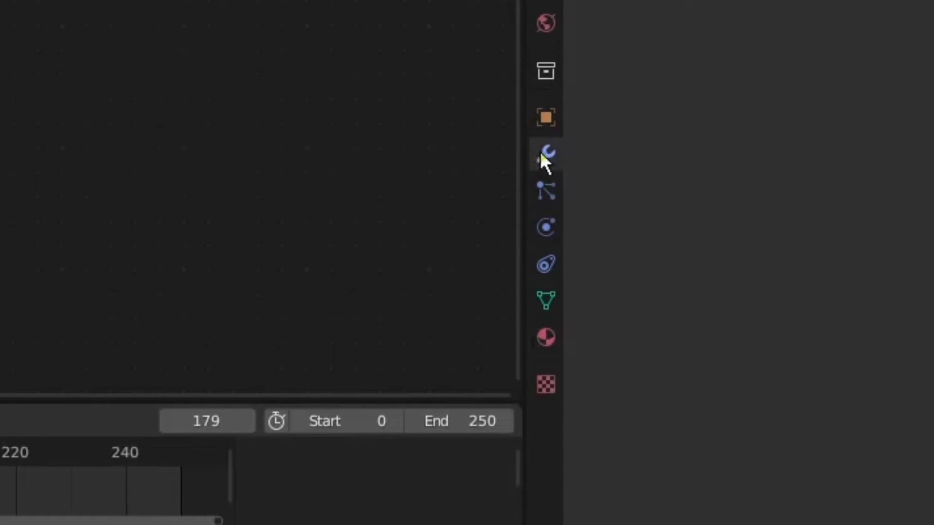
click(590, 31)
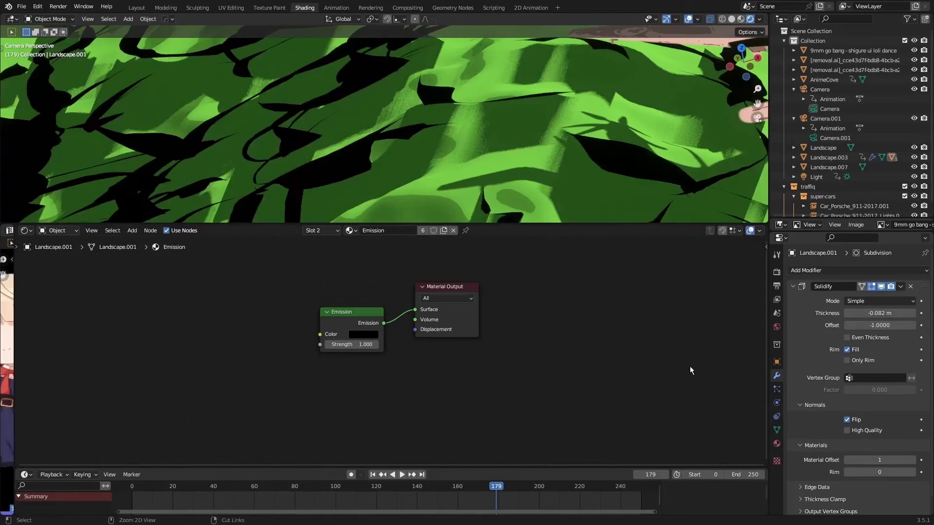
scroll(822, 340, down, 1)
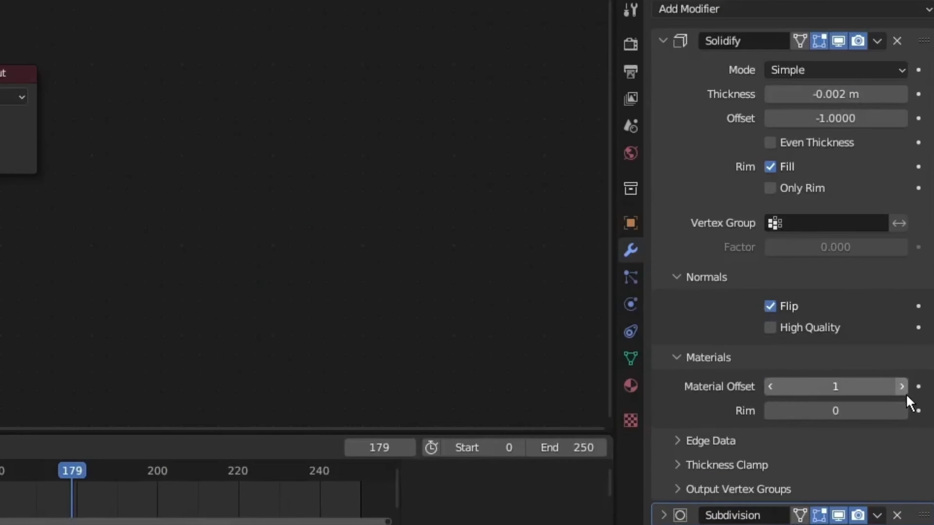
- Select the airplane image plane and examine its image texture, ColorRamp, hue and contrast nodes in the shader editor
drag(585, 266, 585, 411)
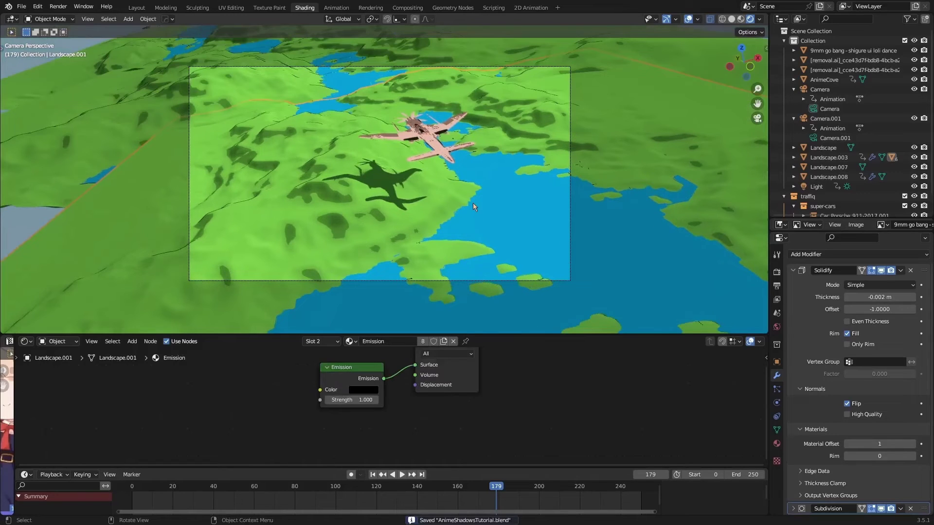
click(438, 137)
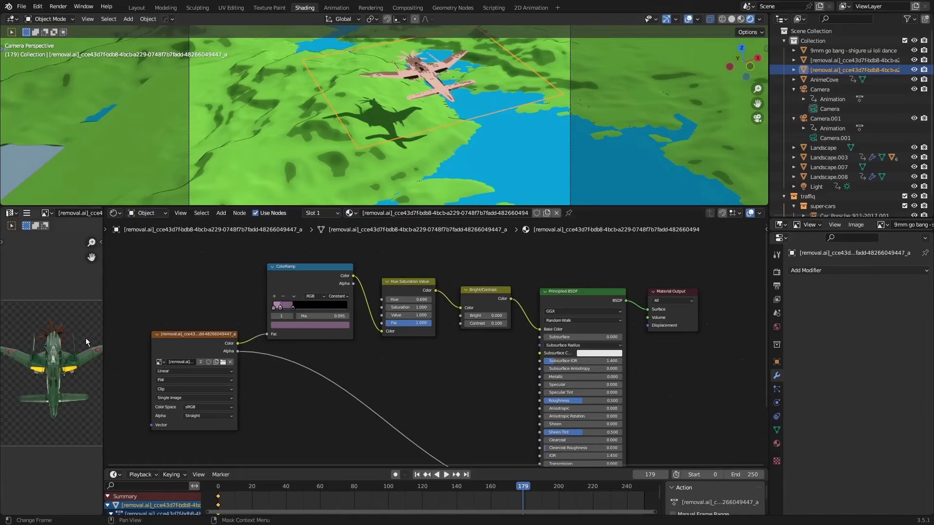
scroll(86, 338, down, 1)
scroll(258, 356, up, 1)
scroll(257, 352, up, 1)
middle_drag(258, 353, 337, 350)
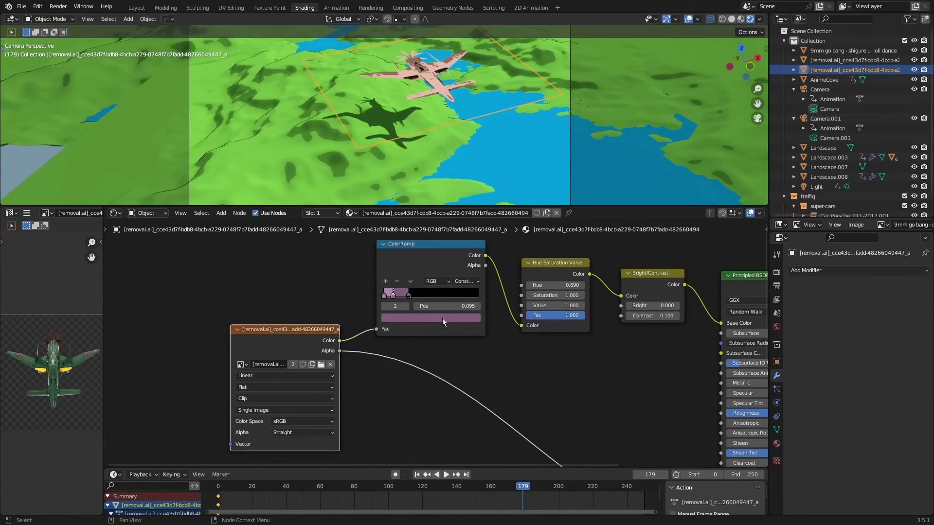
scroll(442, 318, down, 2)
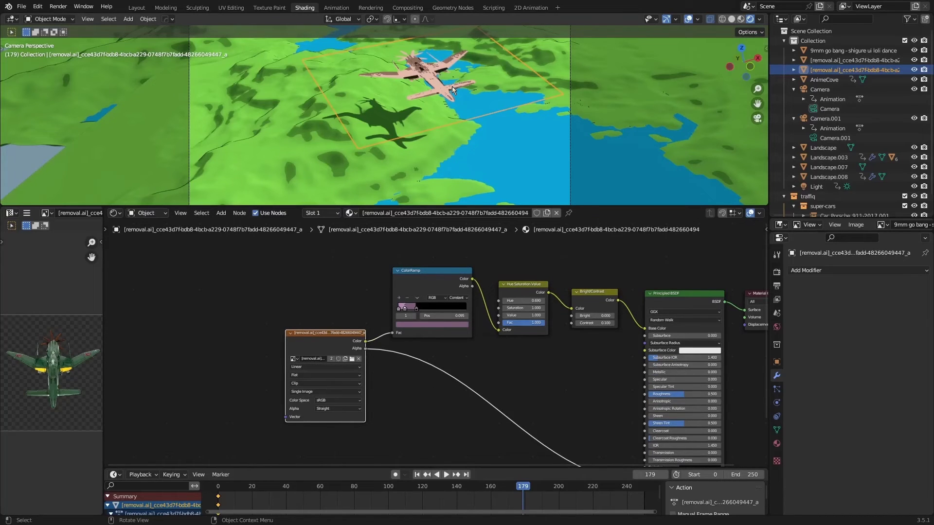
scroll(465, 372, up, 2)
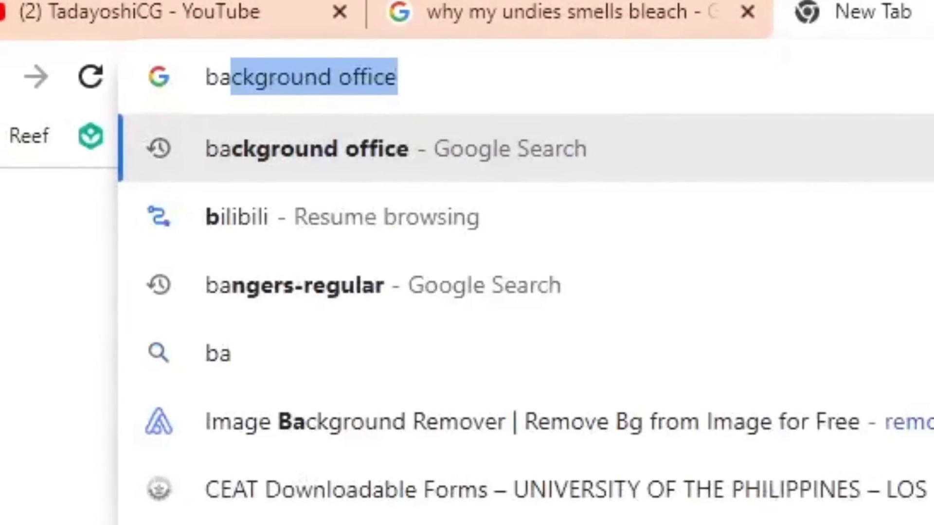
- Switch to the web browser and look up "background remover"
text(c)
key(BackSpace)
key(BackSpace)
key(BackSpace)
text(b)
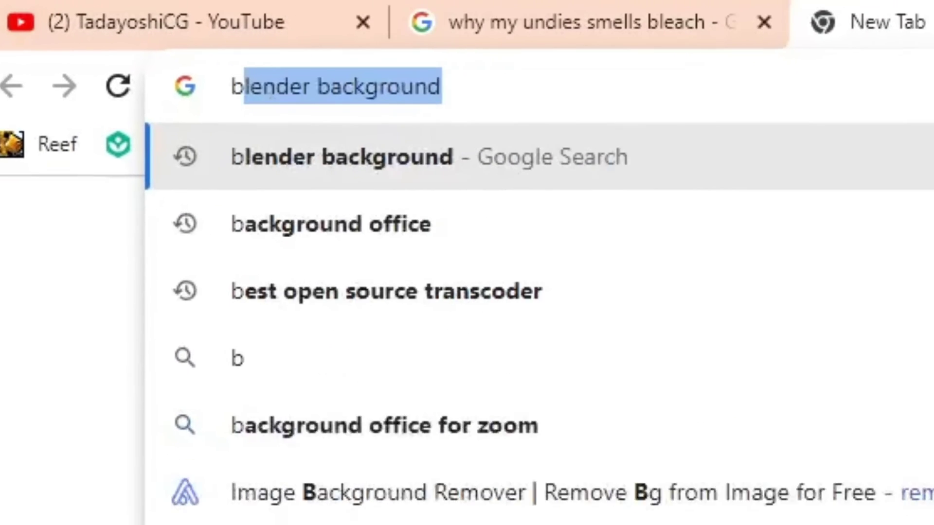
text(ackground )
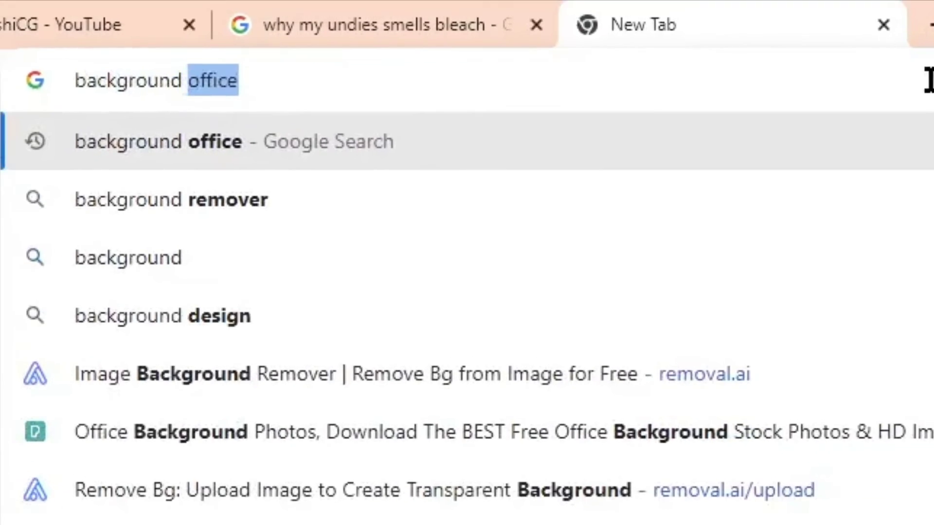
text(remover)
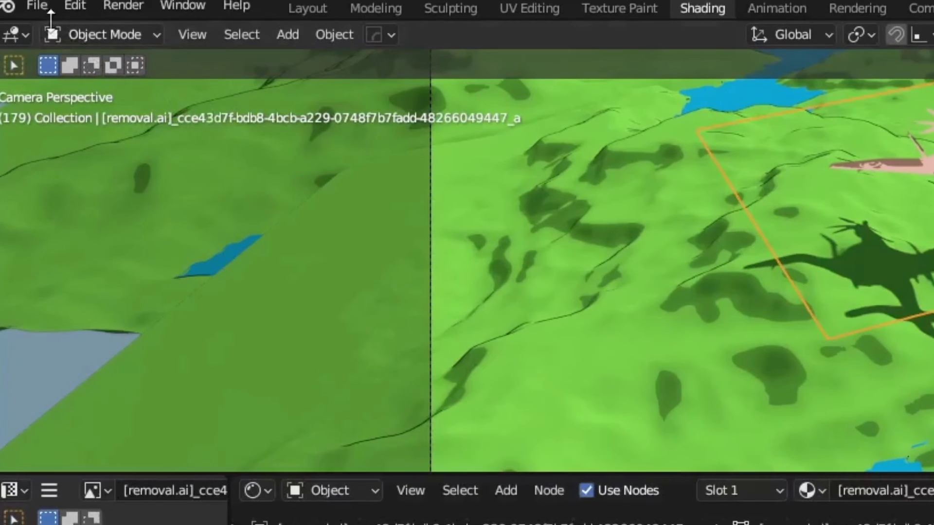
- Back in Blender, move the airplane's image texture node lower, further away from the ColorRamp node
click(22, 6)
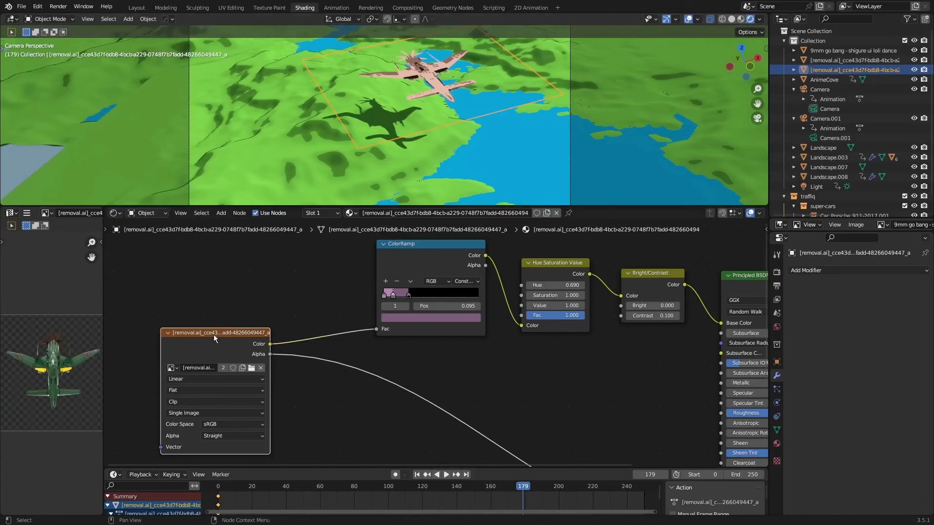
drag(214, 334, 238, 398)
scroll(253, 393, down, 2)
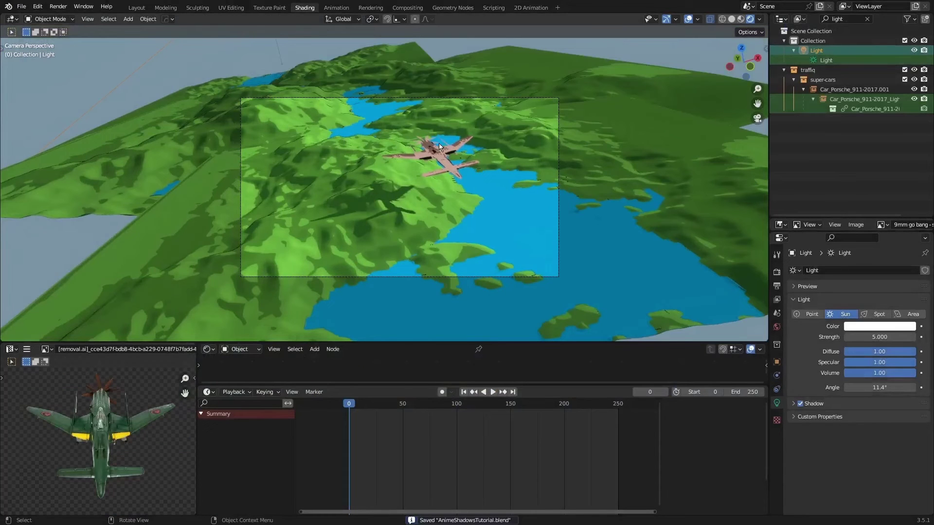
- Inspect the two overlapping airplane planes by selecting each in solid shading, turn off X-ray, and return to rendered shading
click(438, 144)
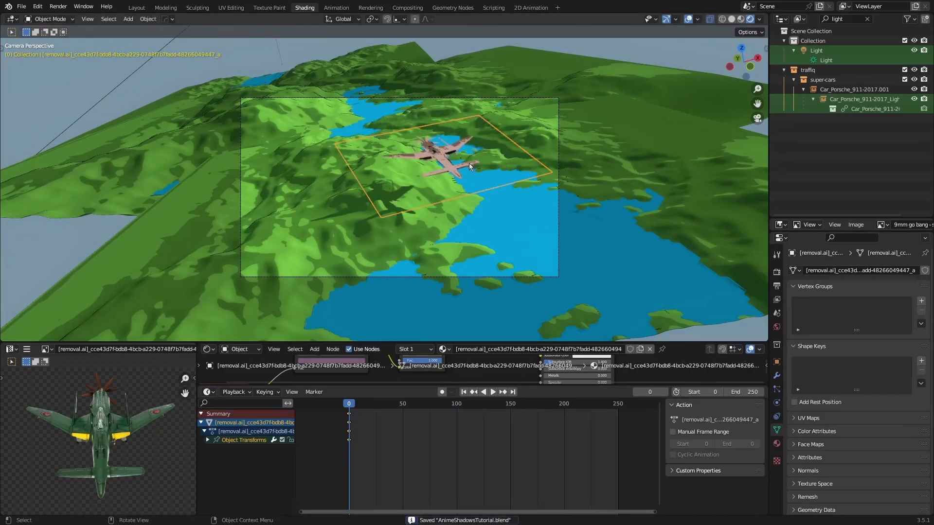
click(731, 19)
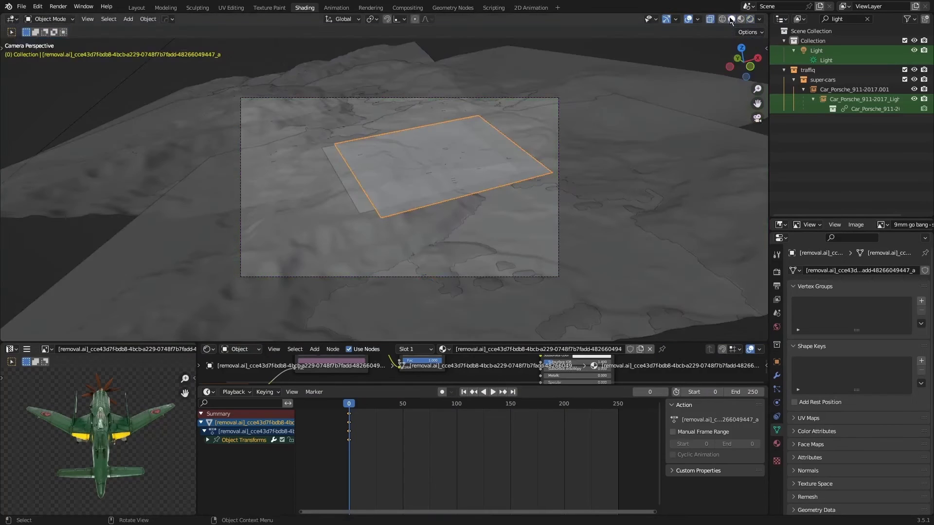
click(407, 168)
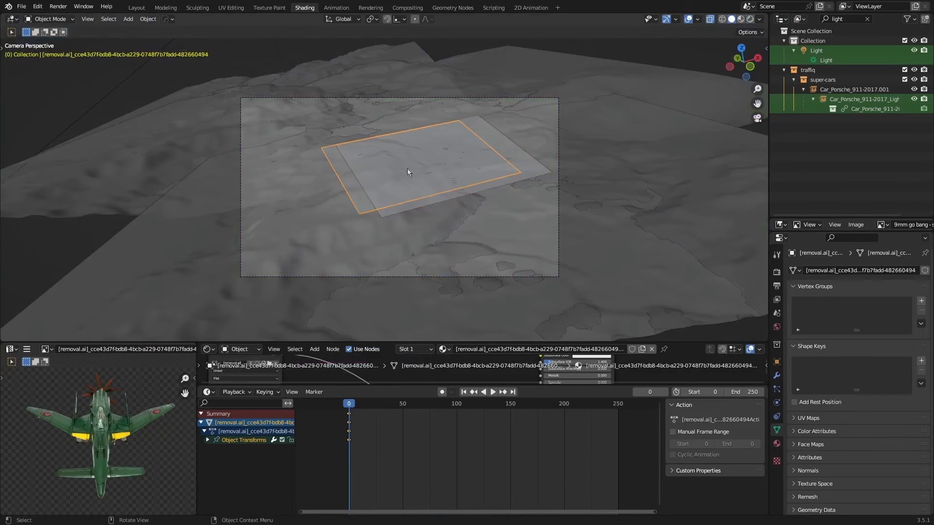
click(709, 19)
click(477, 153)
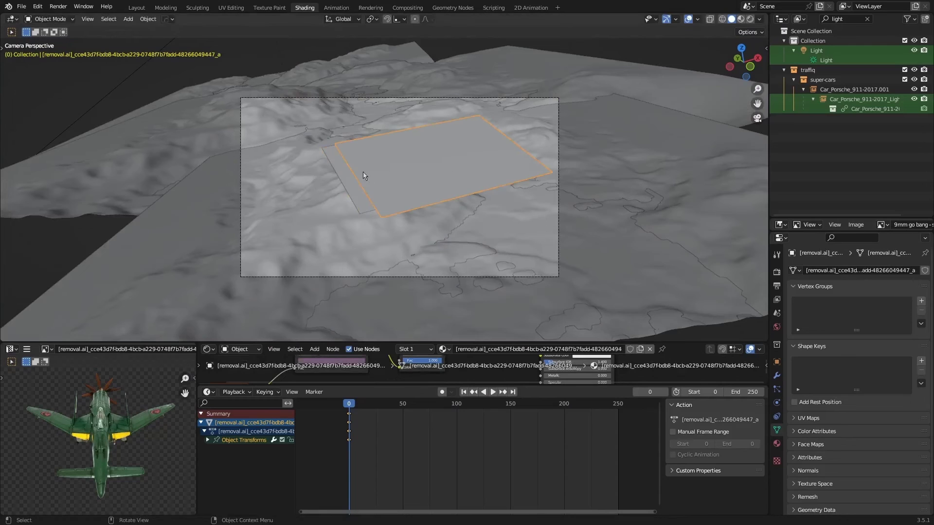
key(z)
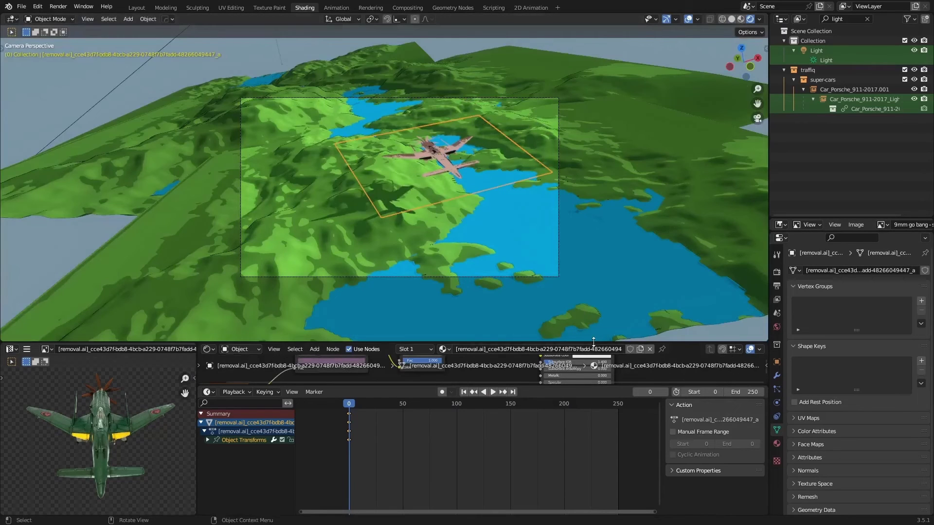
- Enlarge the shader editor and check the visible airplane plane's material settings and modifiers
drag(593, 341, 593, 168)
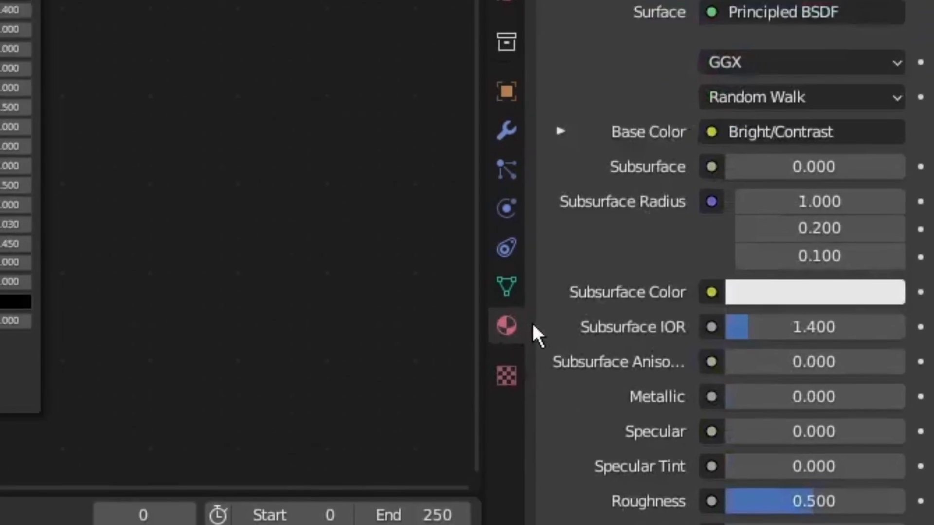
scroll(806, 429, down, 5)
scroll(572, 272, down, 10)
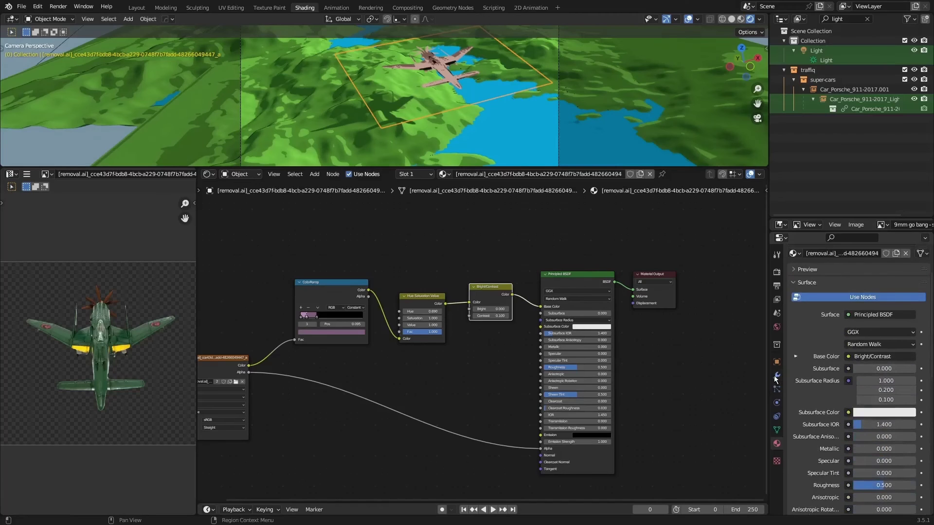
click(777, 376)
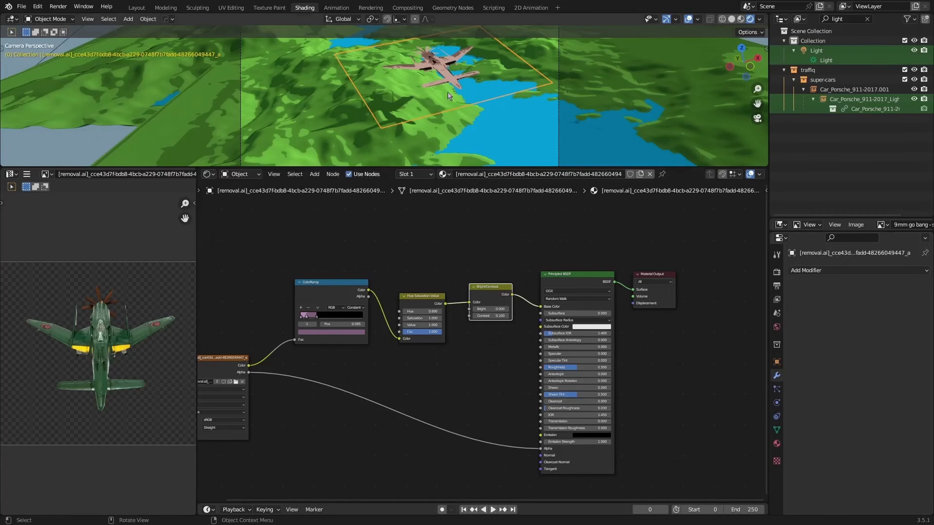
- Select the second airplane plane, used for the shadow, and examine its blend mode, shadow mode and clip threshold
click(356, 114)
click(403, 92)
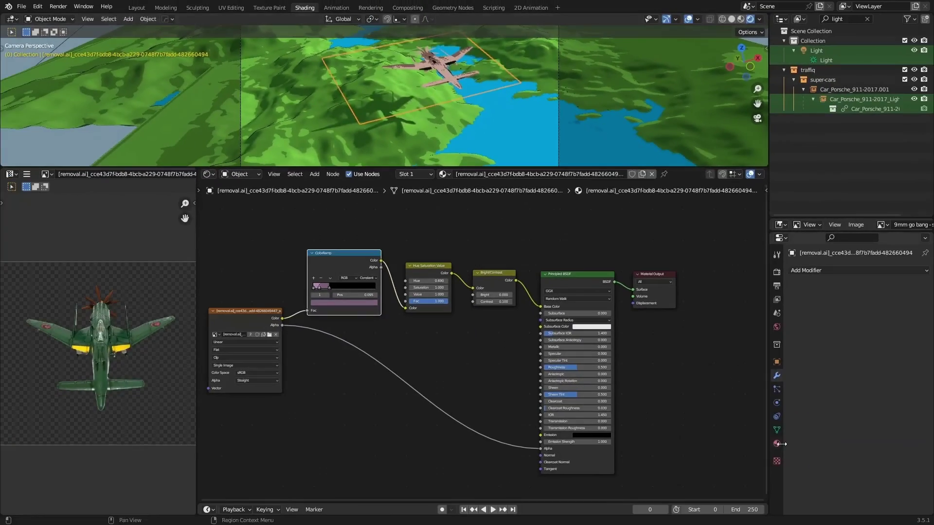
click(776, 443)
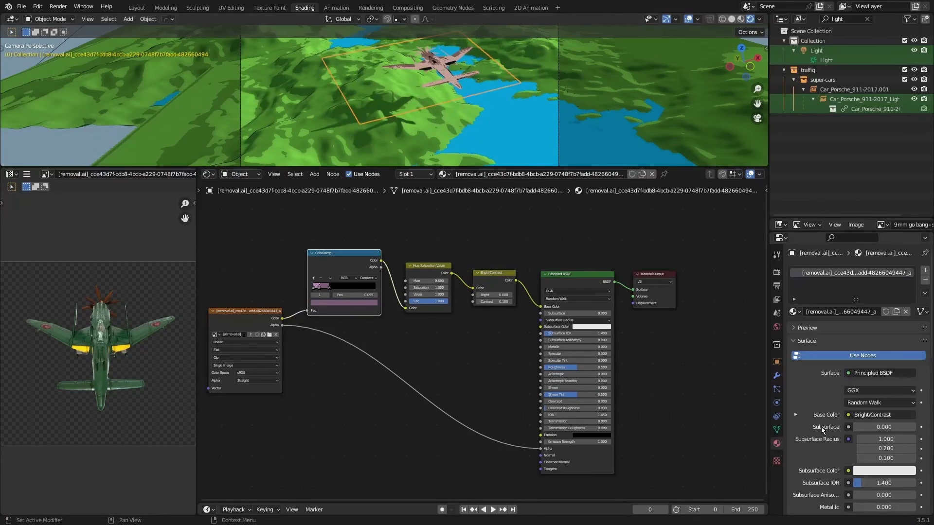
scroll(866, 416, down, 12)
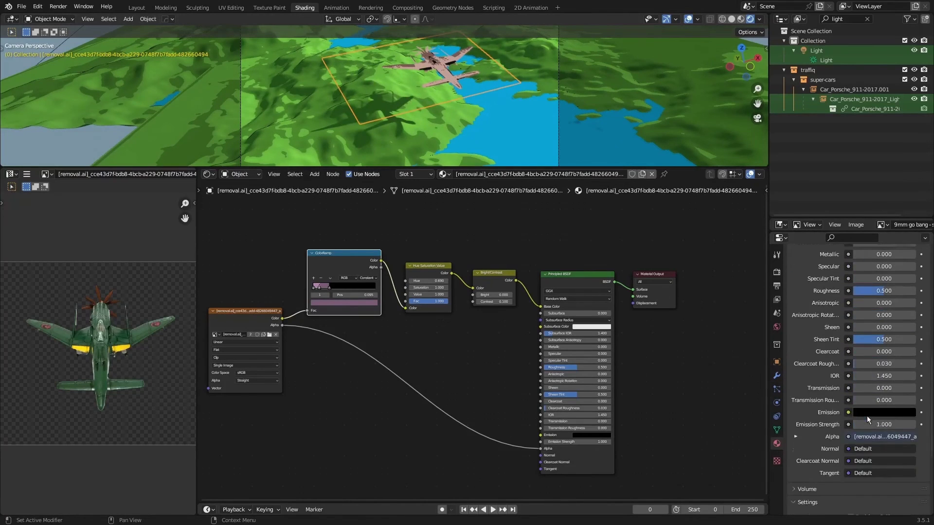
scroll(866, 416, down, 2)
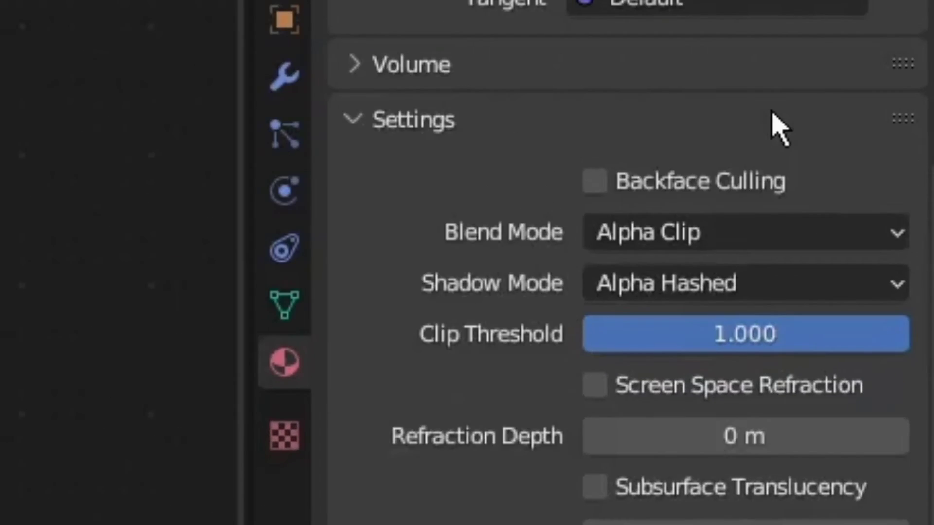
- Try to shift the airplane's shadow plane freely across the landscape
key(g)
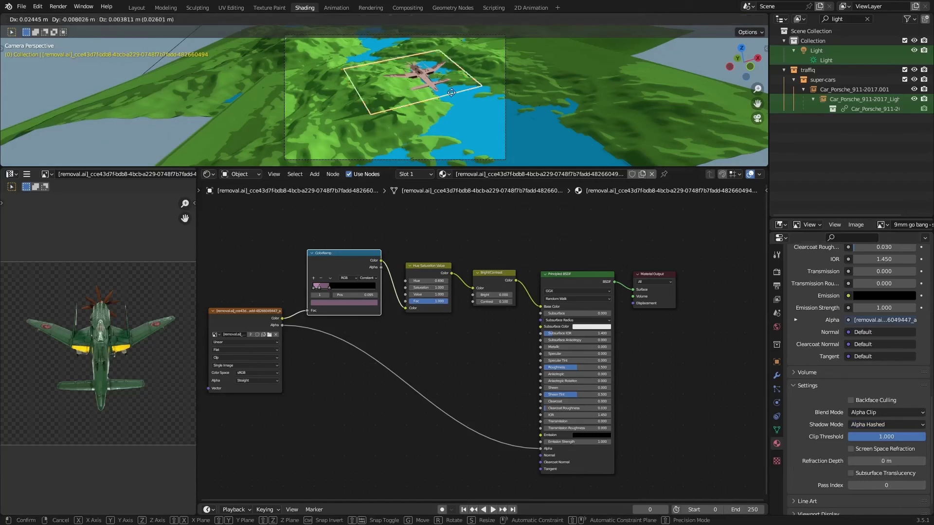
click(474, 107)
- Enlarge the viewport and rotate the airplane's shadow plane freely to alter the shadow it casts on the landscape
scroll(481, 112, up, 3)
drag(541, 168, 541, 430)
scroll(543, 262, down, 1)
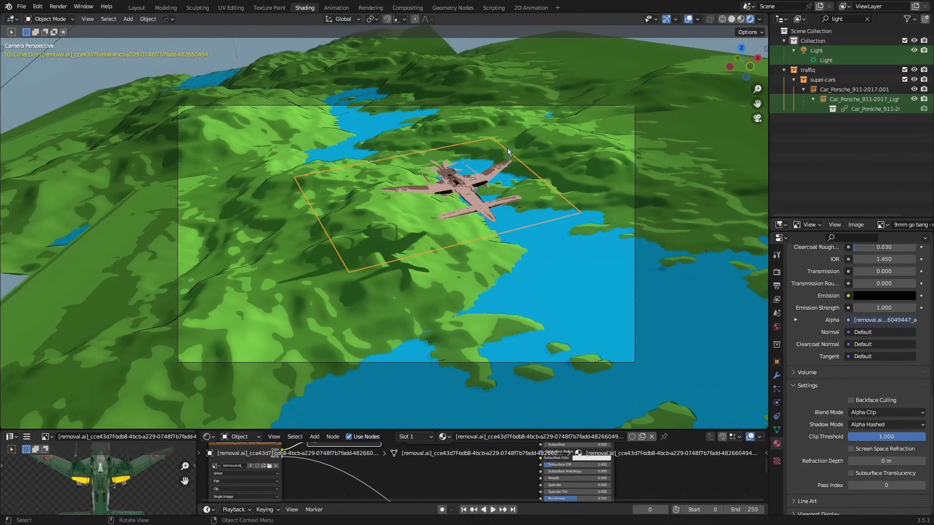
key(r)
key(r)
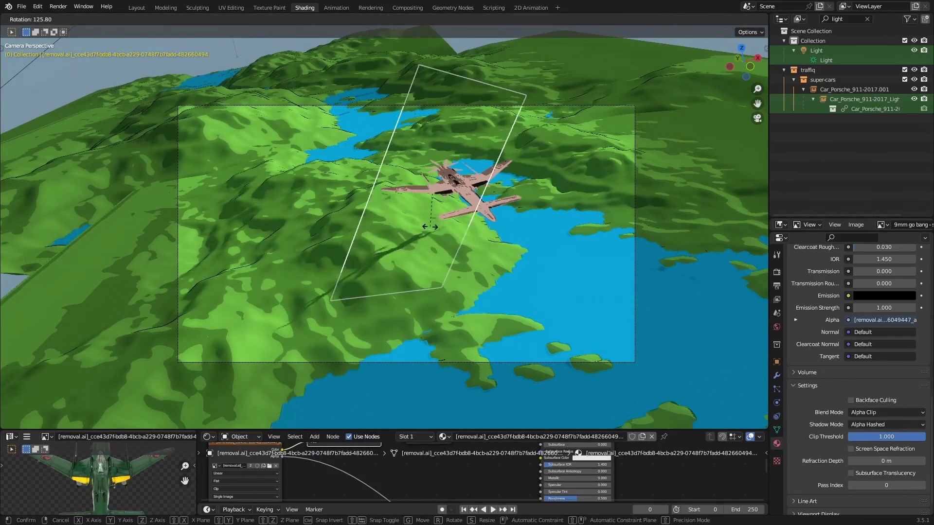